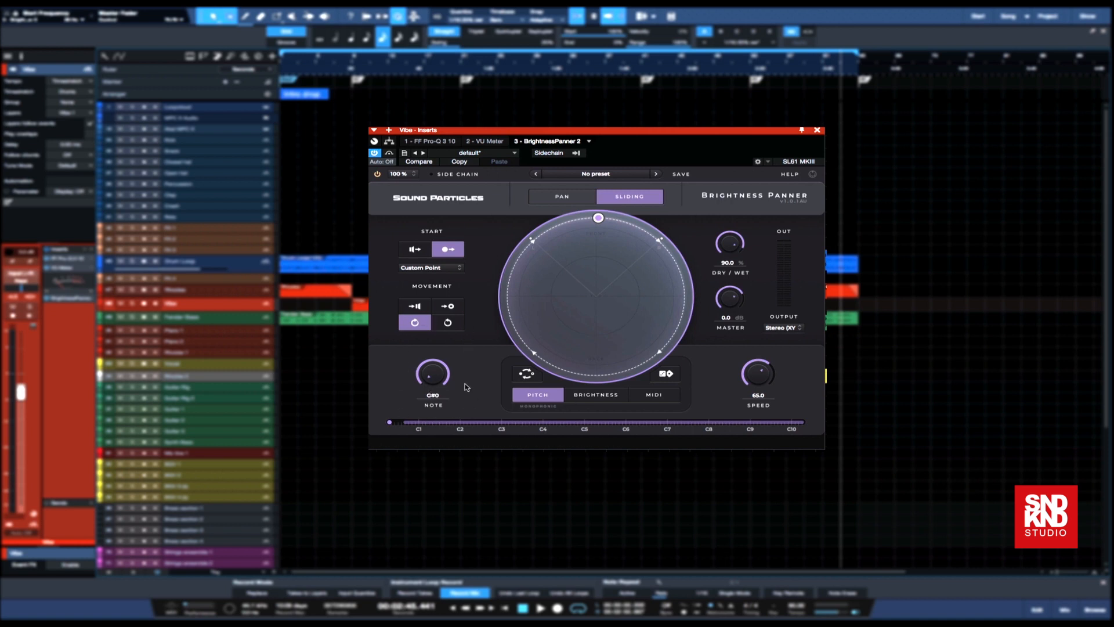
- Set the Vibe track's Brightness Panner start note to D#0 and its output format to Stereo
{"action": "left_click_drag", "start_coordinate": [430, 373], "coordinate": [430, 388]}
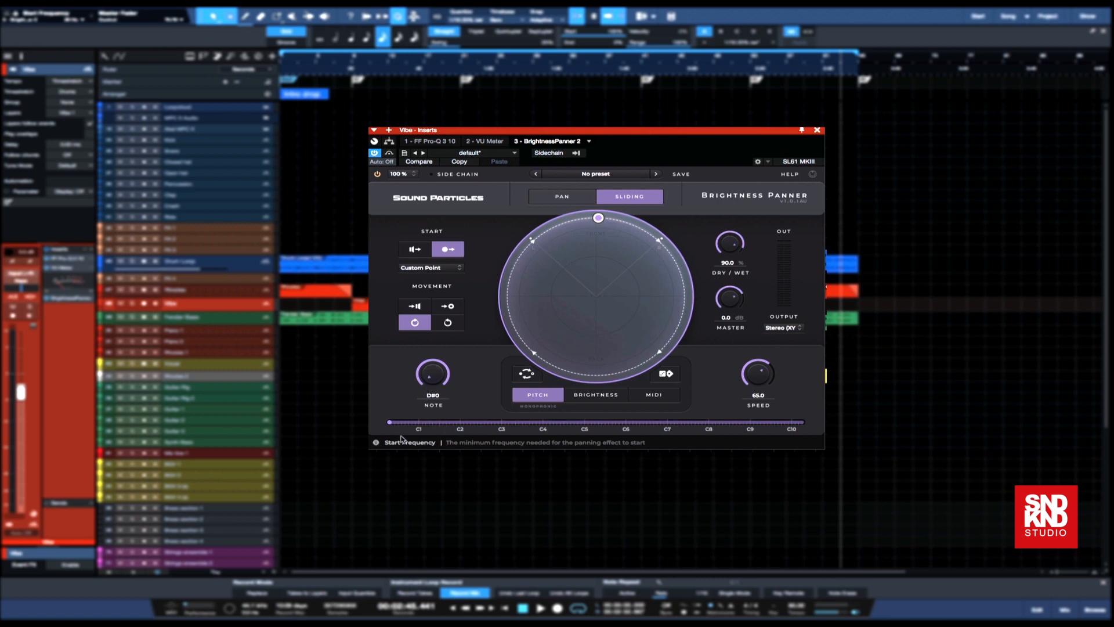
{"action": "mouse_move", "coordinate": [433, 381]}
{"action": "left_mouse_down"}
{"action": "mouse_move", "coordinate": [432, 357]}
{"action": "mouse_move", "coordinate": [432, 387]}
{"action": "left_mouse_up"}
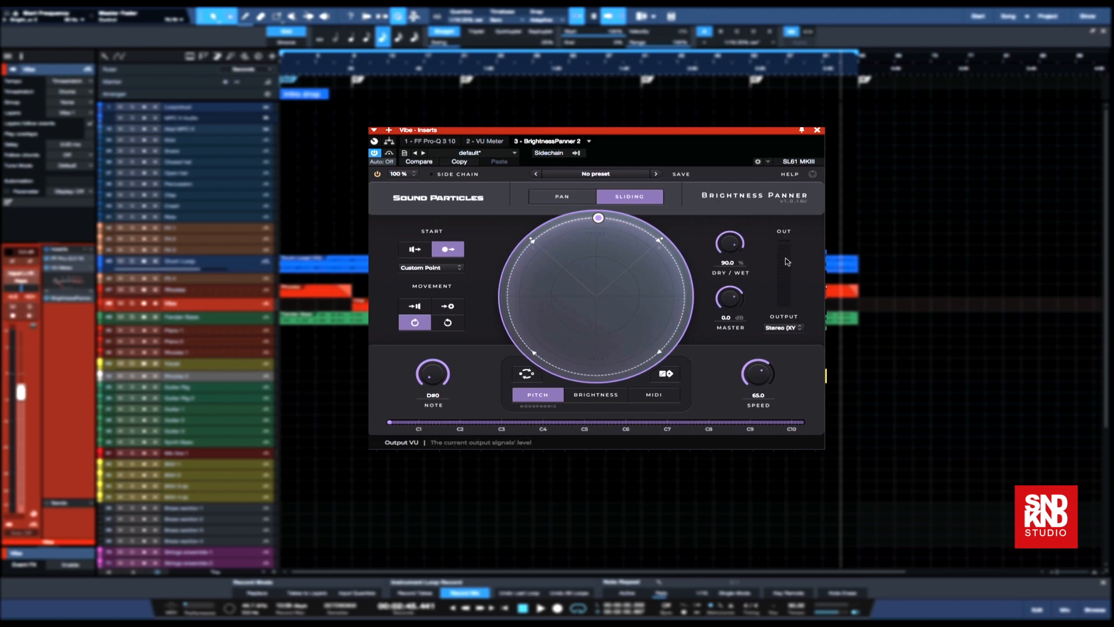
{"action": "left_click", "coordinate": [776, 329]}
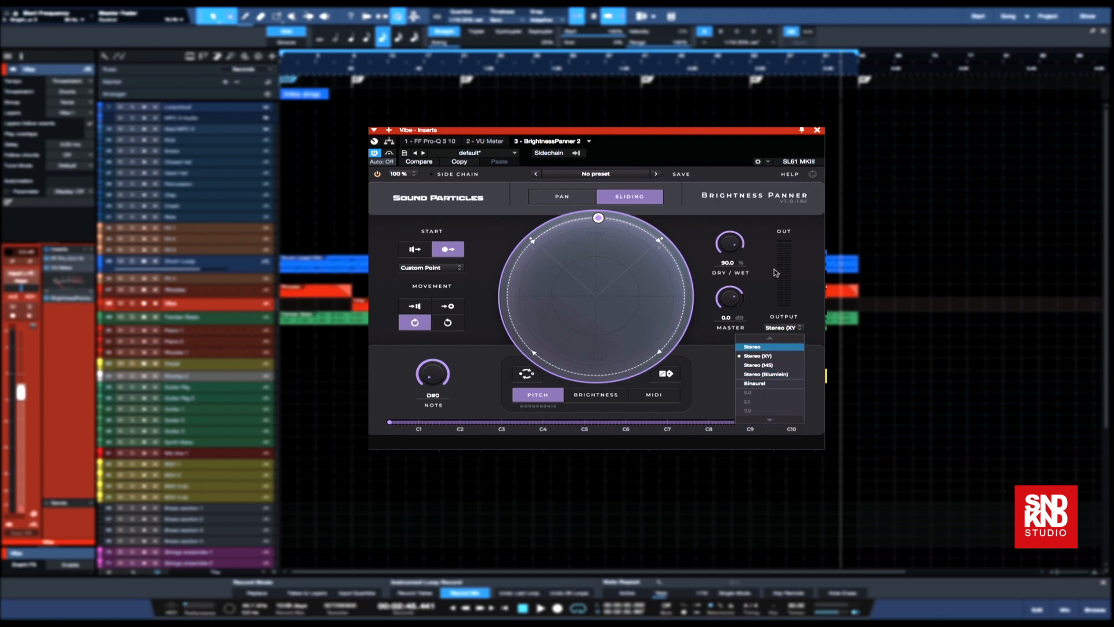
{"action": "left_click", "coordinate": [818, 268]}
{"action": "left_click", "coordinate": [781, 327]}
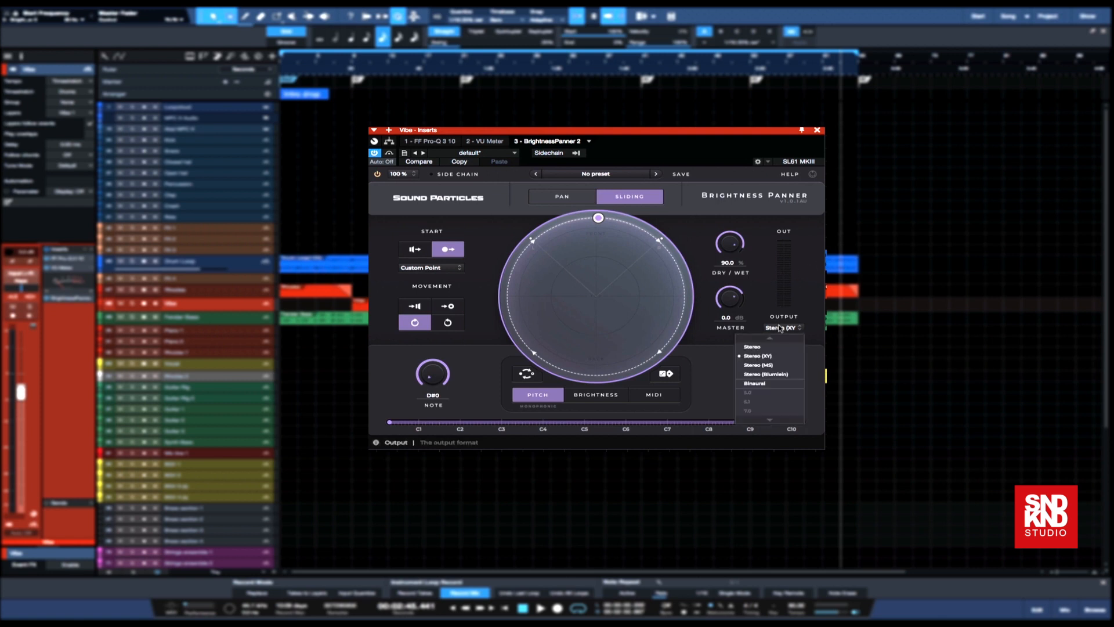
{"action": "left_click", "coordinate": [784, 348]}
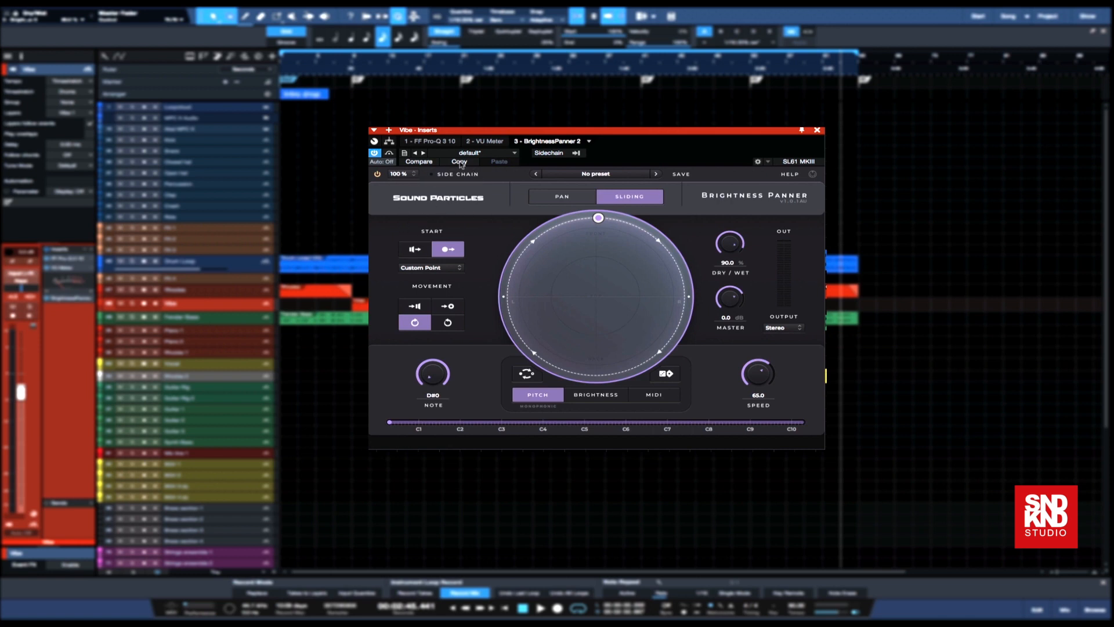
{"action": "left_click", "coordinate": [414, 176]}
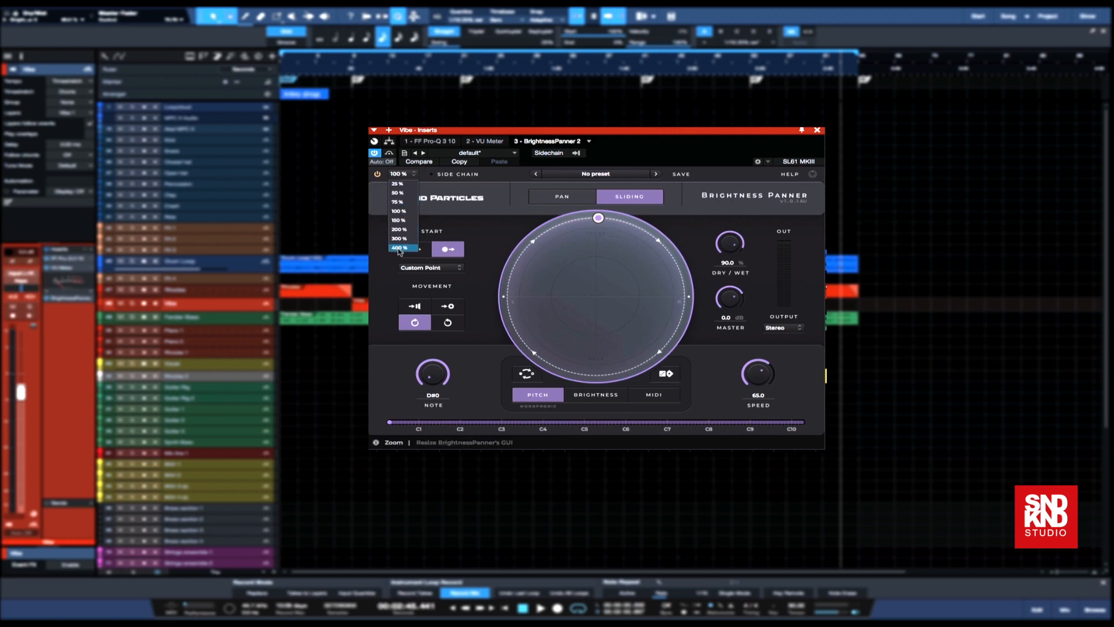
{"action": "left_click", "coordinate": [504, 191]}
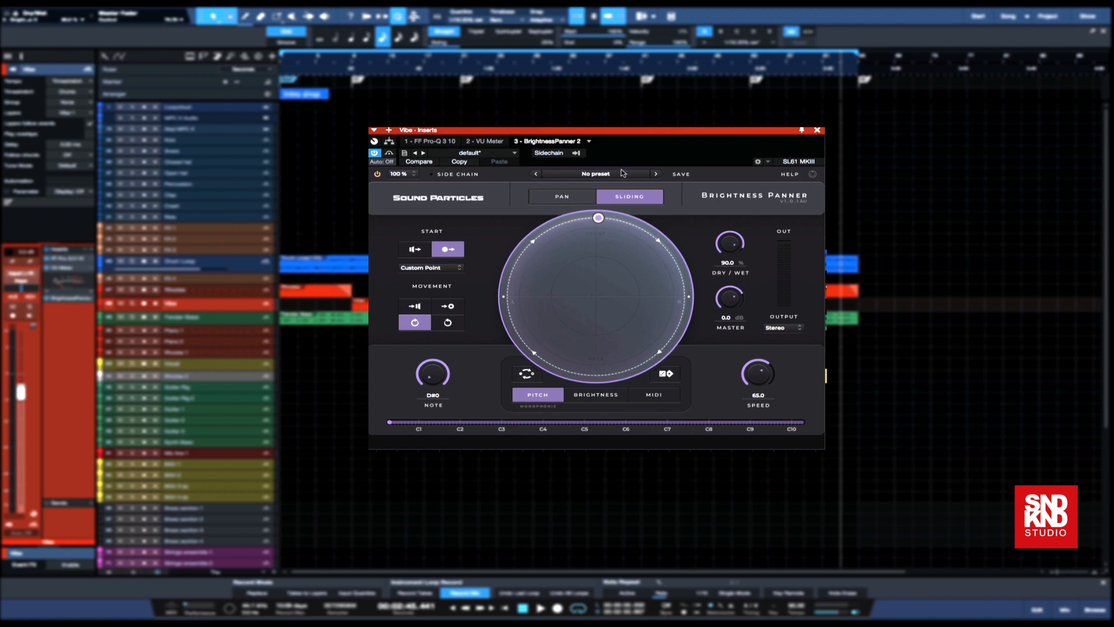
- Deactivate the Brightness Panner inserts on the Rhodes and Vibe tracks, finishing with the Rhodes insert on display
{"action": "left_click", "coordinate": [226, 294]}
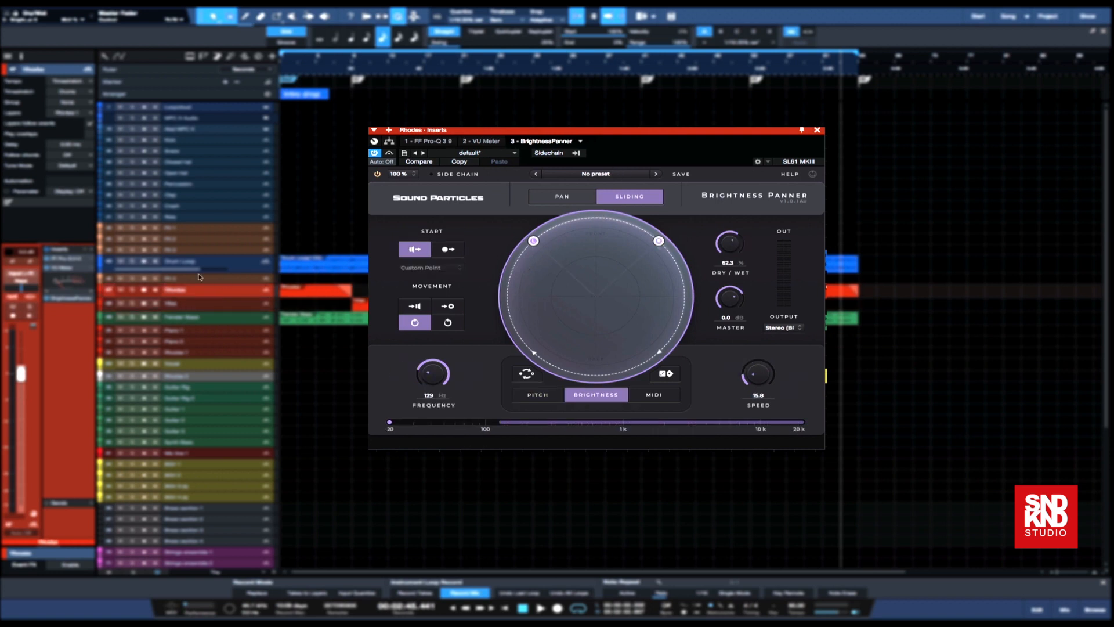
{"action": "left_click", "coordinate": [192, 307]}
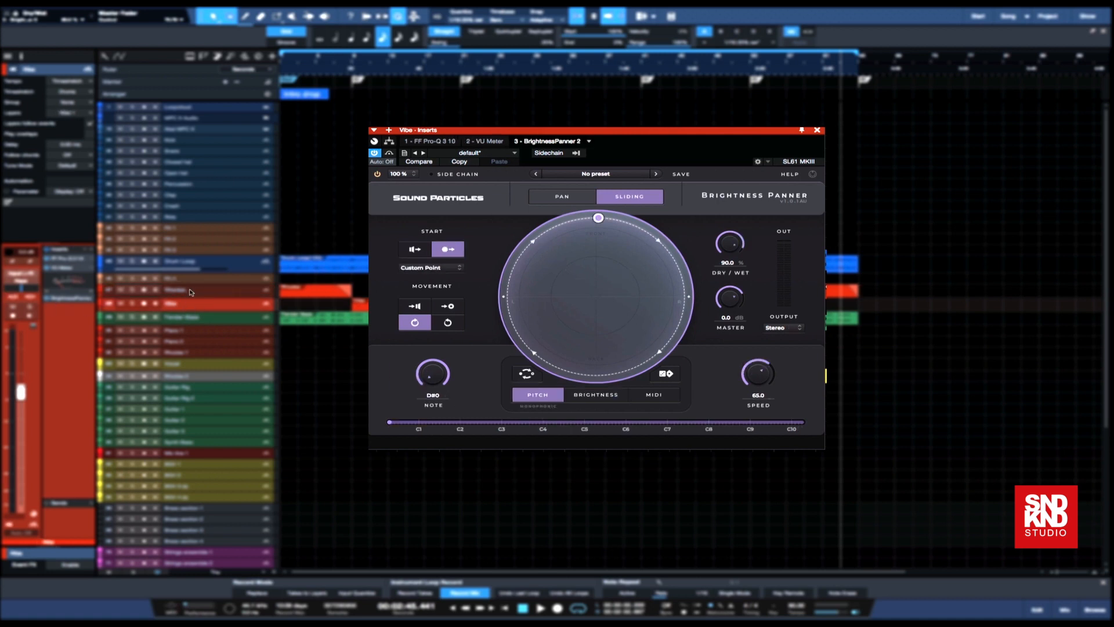
{"action": "left_click", "coordinate": [185, 292]}
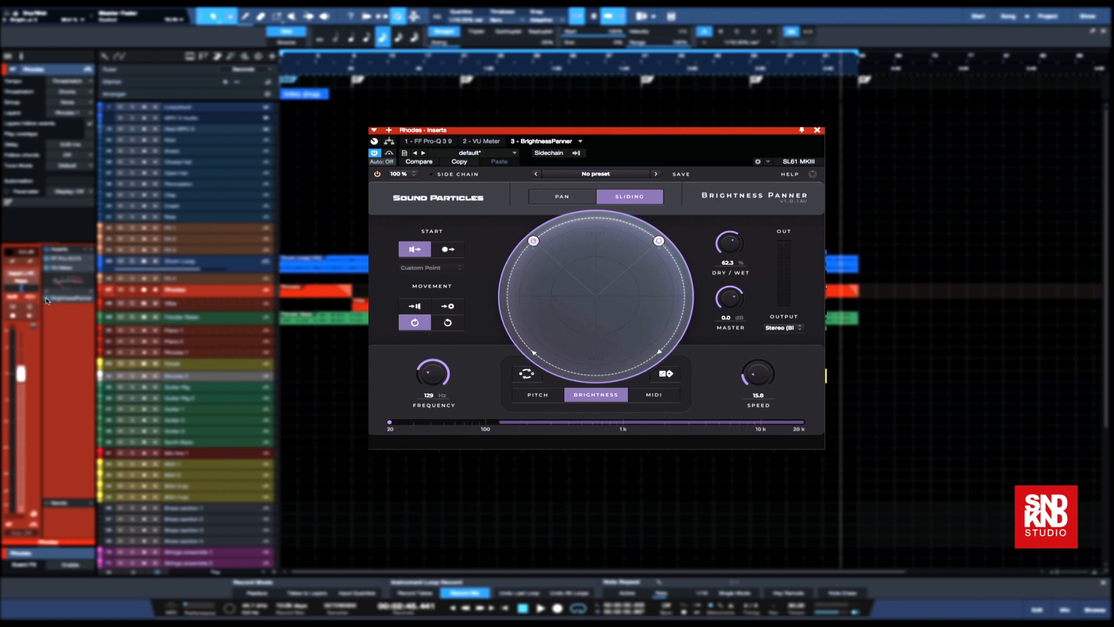
{"action": "left_click", "coordinate": [188, 309]}
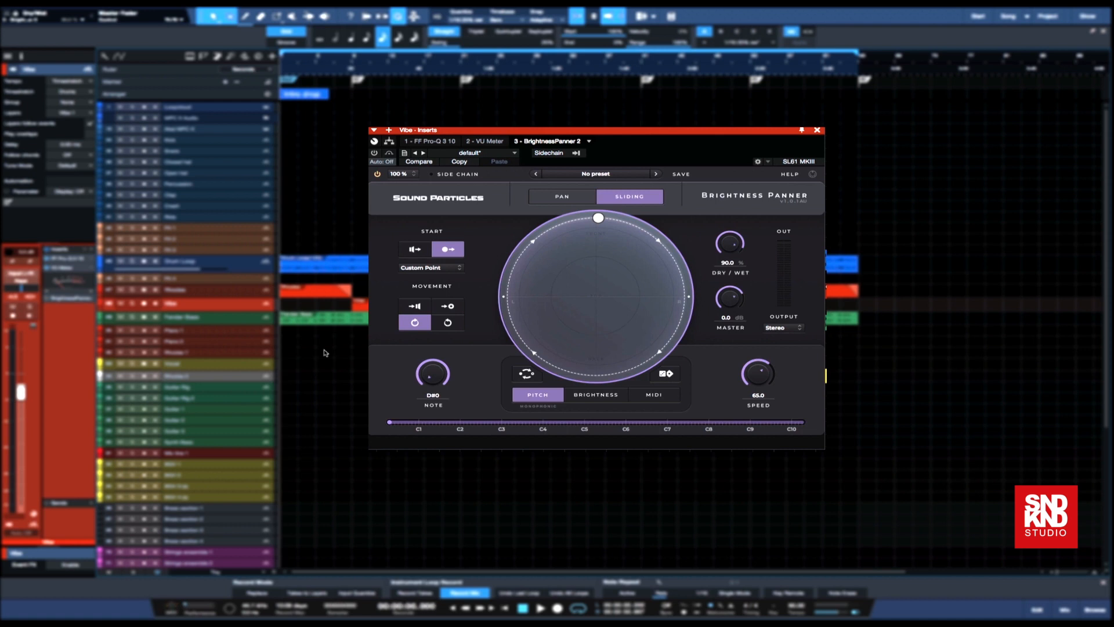
{"action": "left_click", "coordinate": [202, 292]}
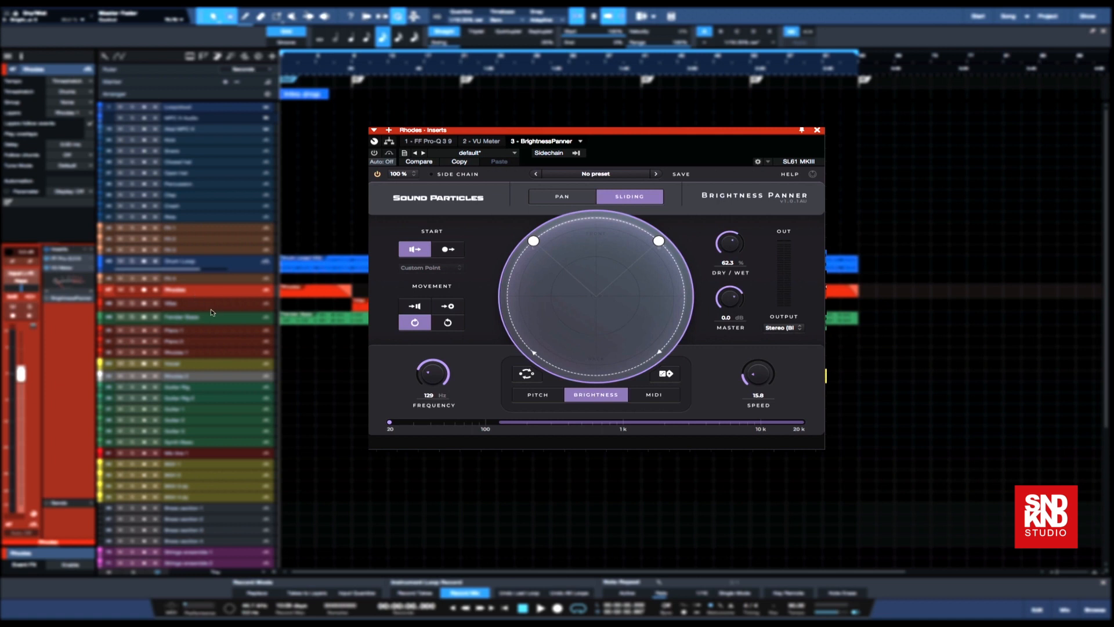
- Listen to the Rhodes without Brightness Panner, reactivate the insert and listen again
{"action": "key", "text": "space"}
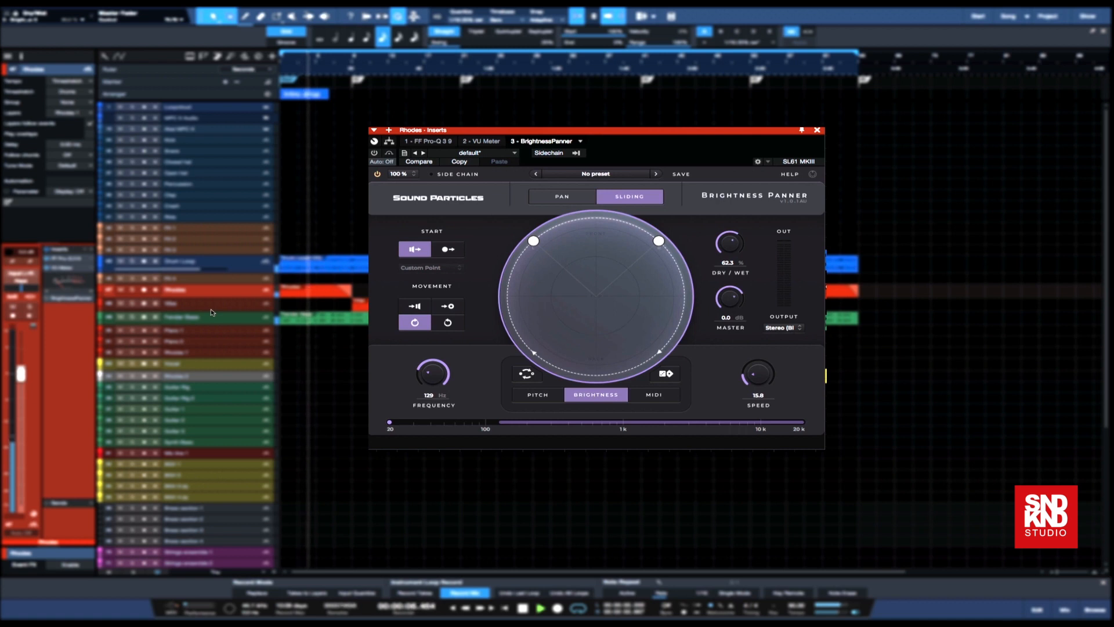
{"action": "key", "text": "space"}
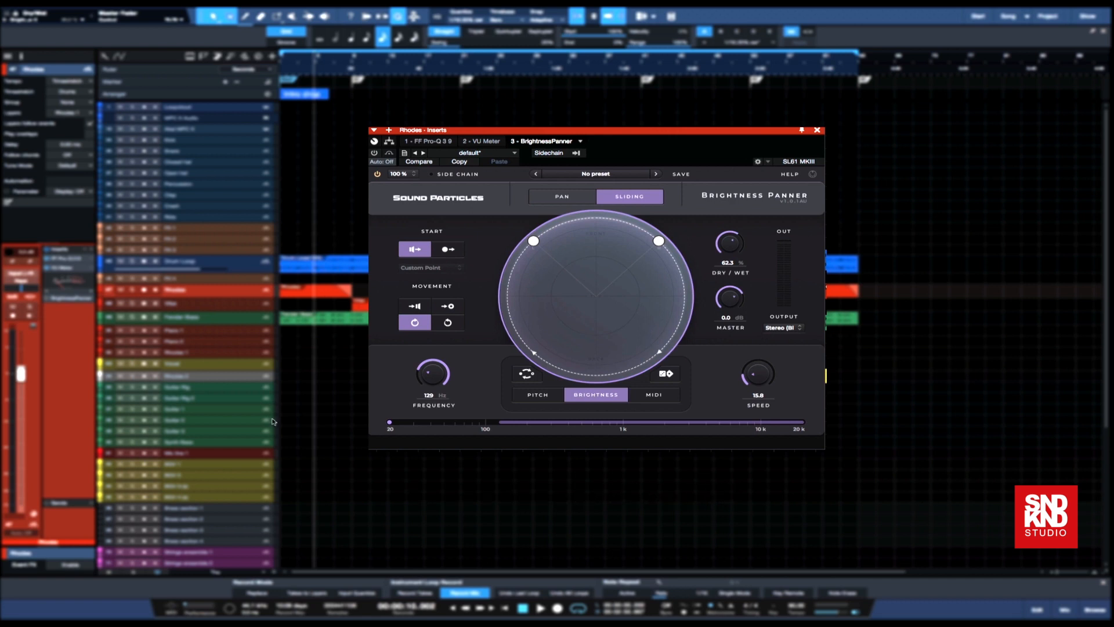
{"action": "left_click", "coordinate": [48, 297]}
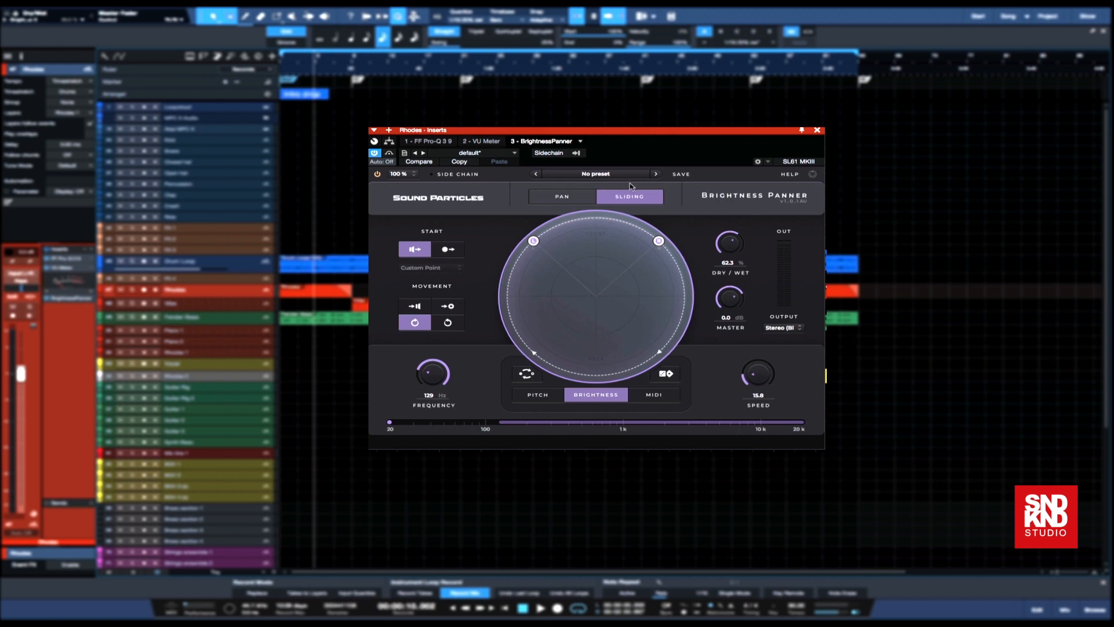
{"action": "key", "text": "space"}
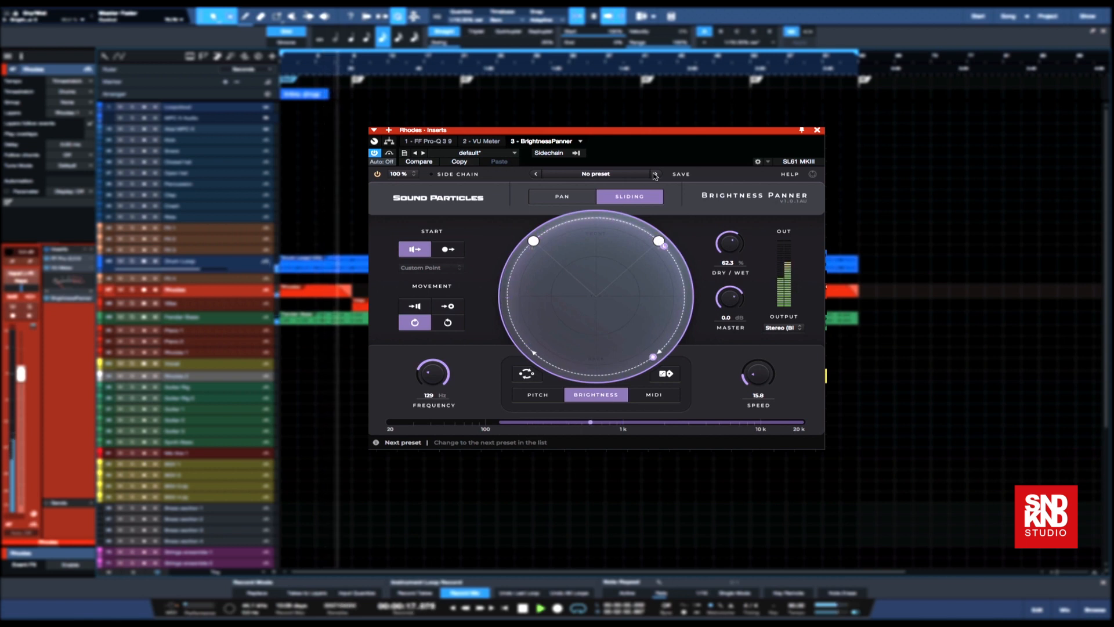
{"action": "key", "text": "space"}
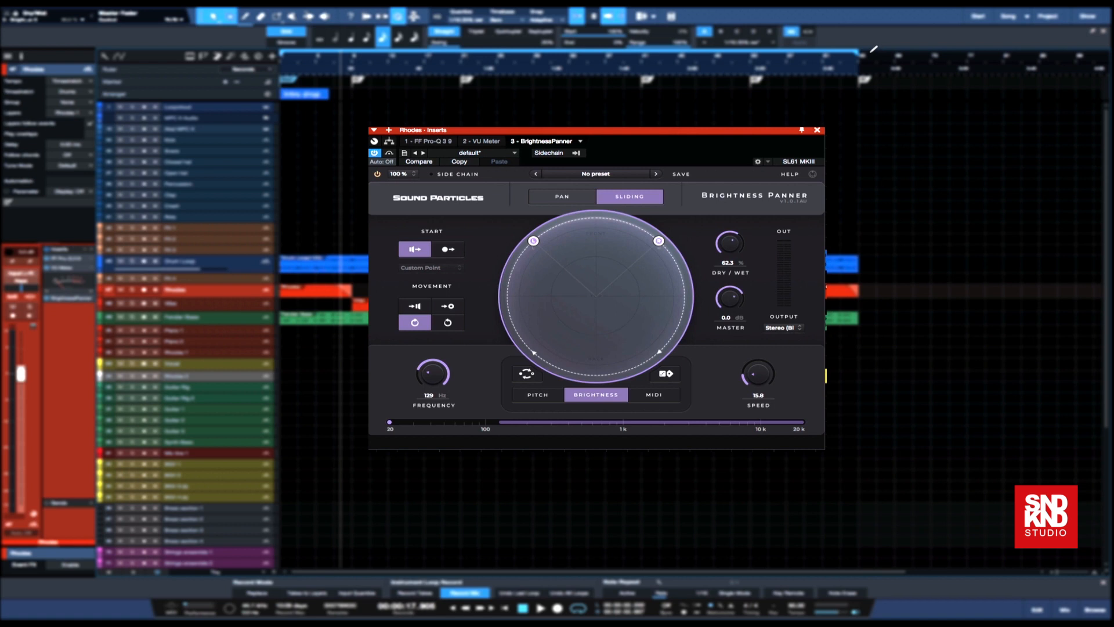
- Shorten the loop range to the end of the first Rhodes clip and start playback
{"action": "left_click_drag", "start_coordinate": [856, 64], "coordinate": [352, 67]}
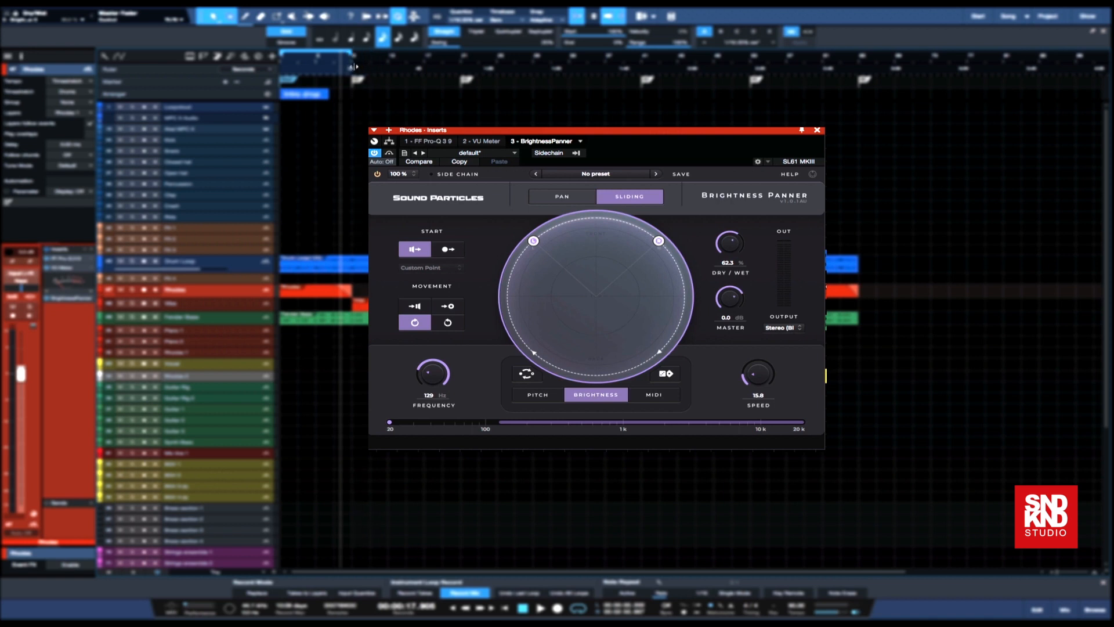
{"action": "left_click", "coordinate": [303, 293]}
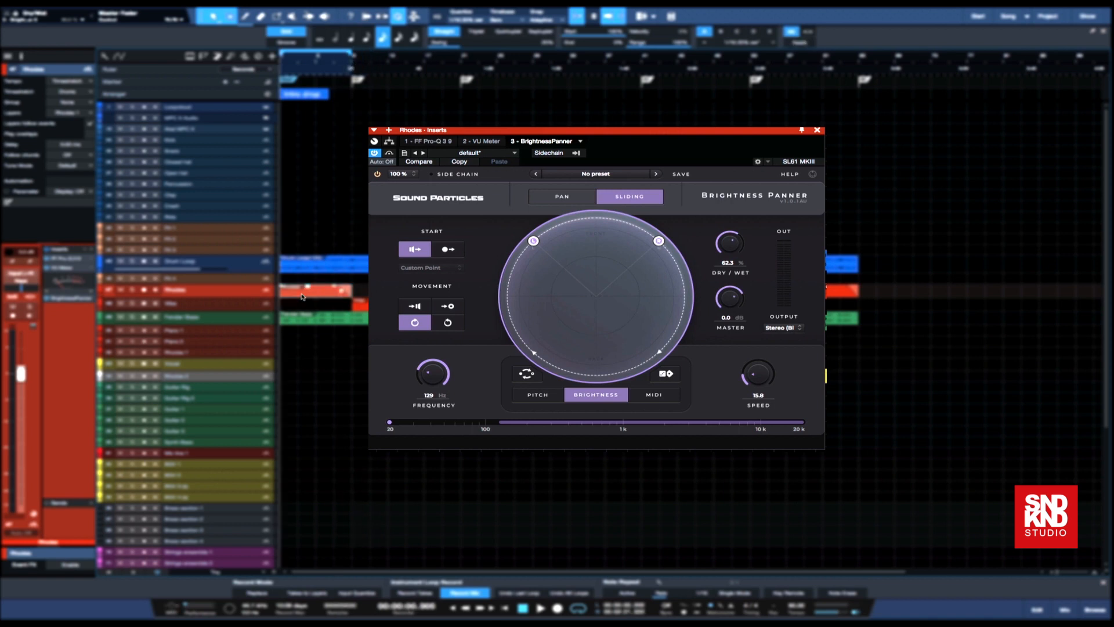
{"action": "key", "text": "space"}
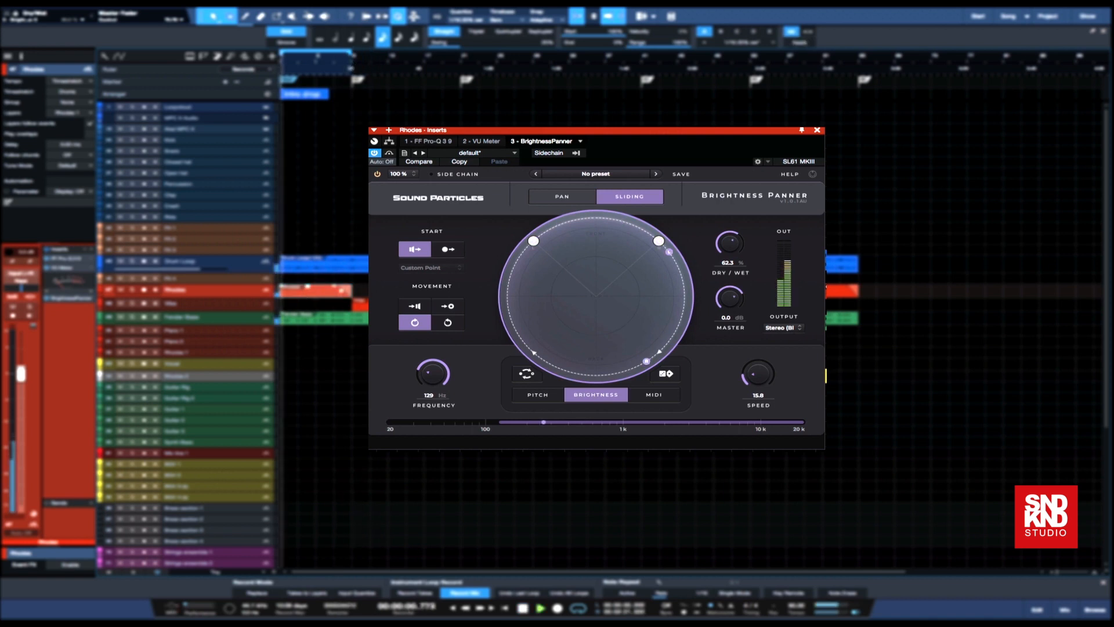
- Compare the playing Rhodes with Brightness Panner's smooth bypass on and off, and stop playback
{"action": "left_click", "coordinate": [377, 175]}
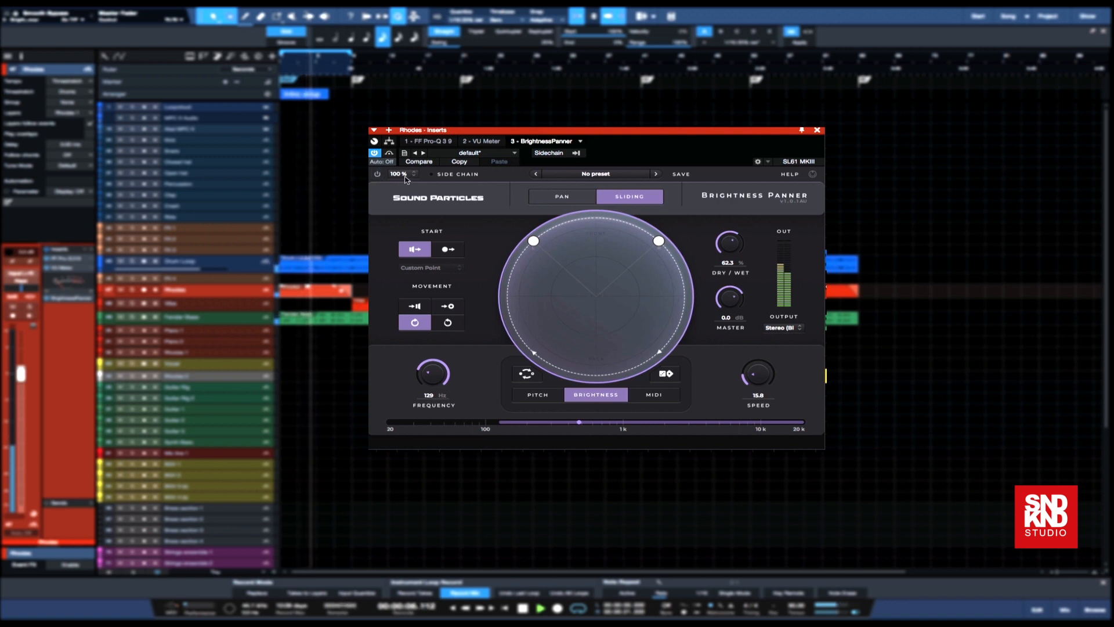
{"action": "left_click", "coordinate": [376, 174]}
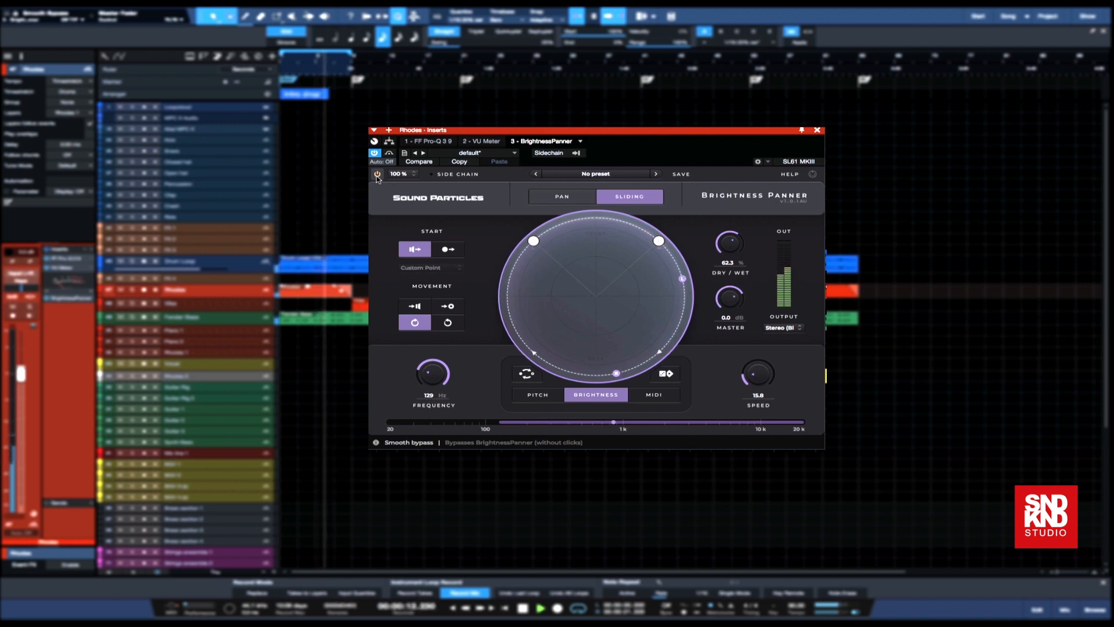
{"action": "key", "text": "space"}
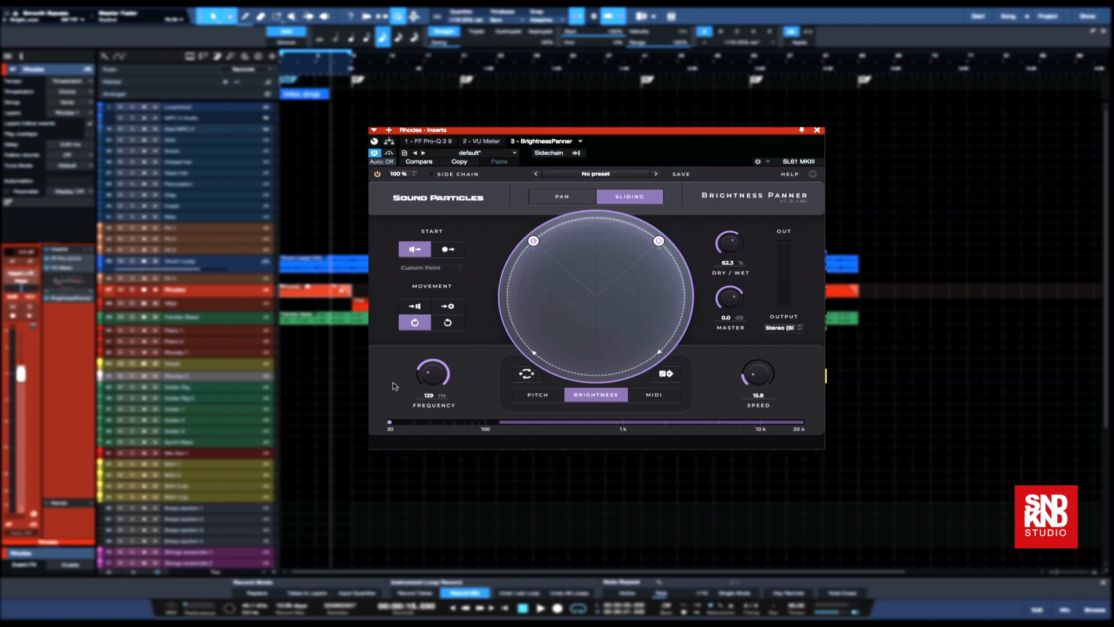
- Set the Rhodes panner's start frequency to 104 Hz and listen to the loop with it
{"action": "key", "text": "space"}
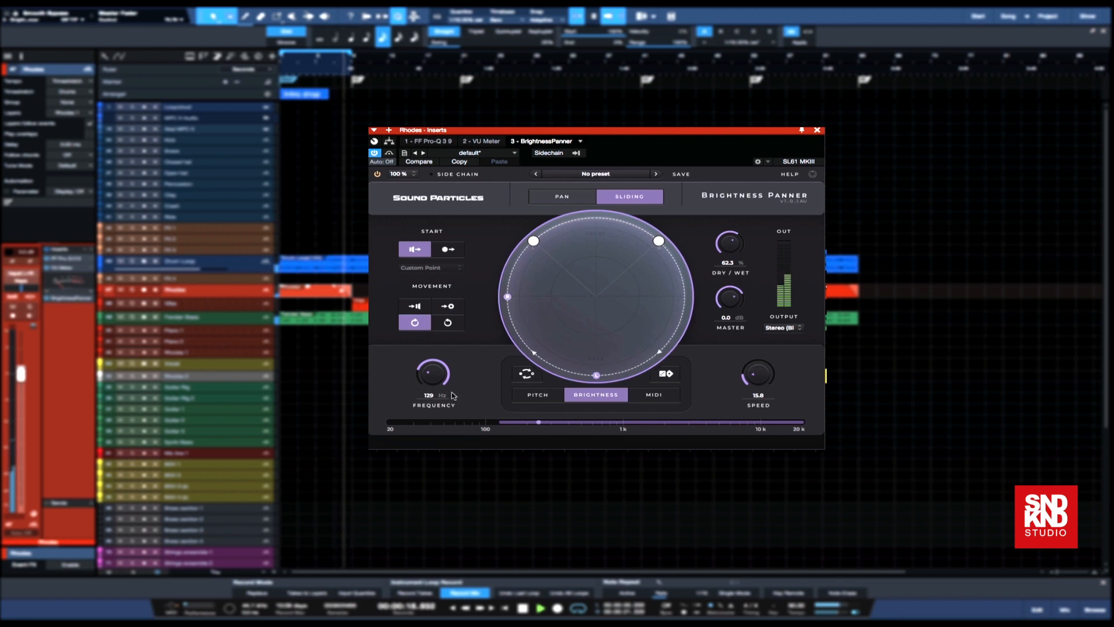
{"action": "key", "text": "space"}
{"action": "left_click_drag", "start_coordinate": [440, 380], "coordinate": [431, 379]}
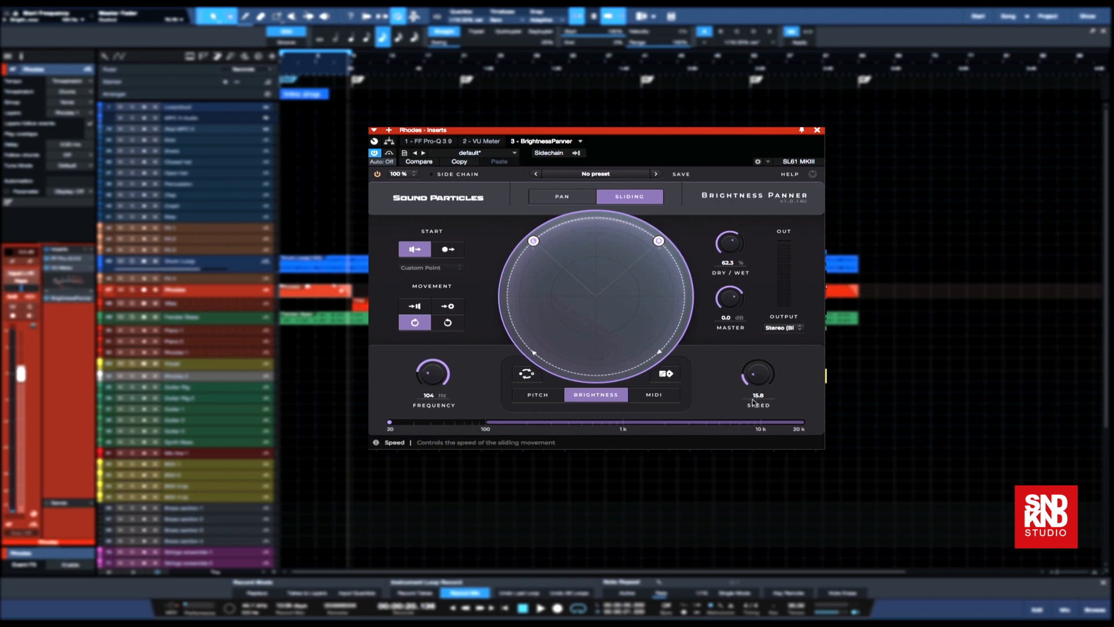
{"action": "key", "text": "space"}
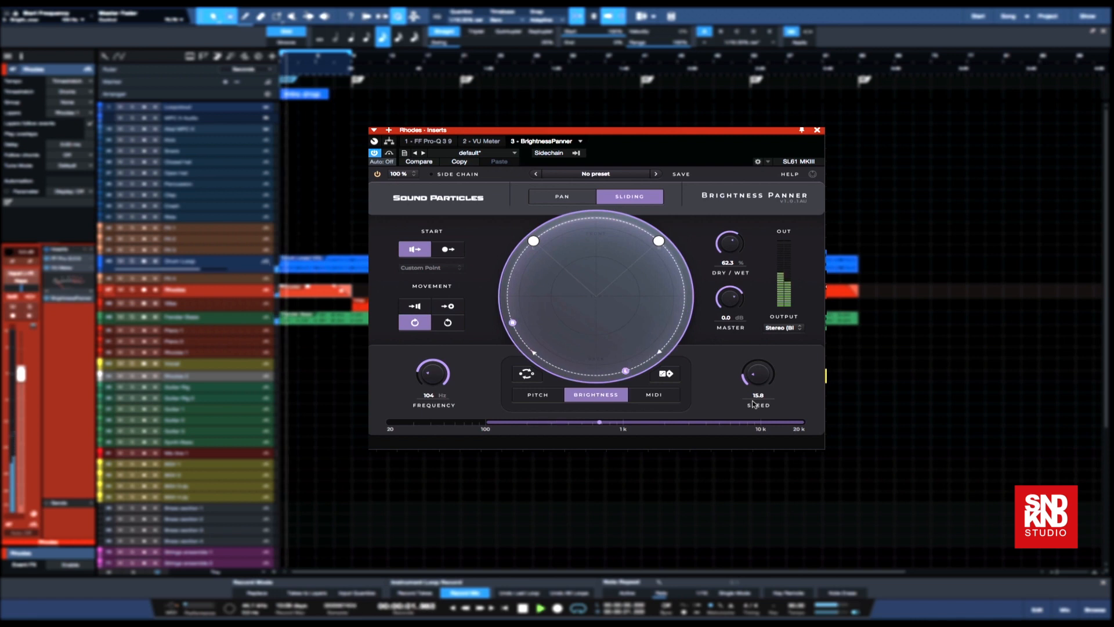
{"action": "key", "text": "space"}
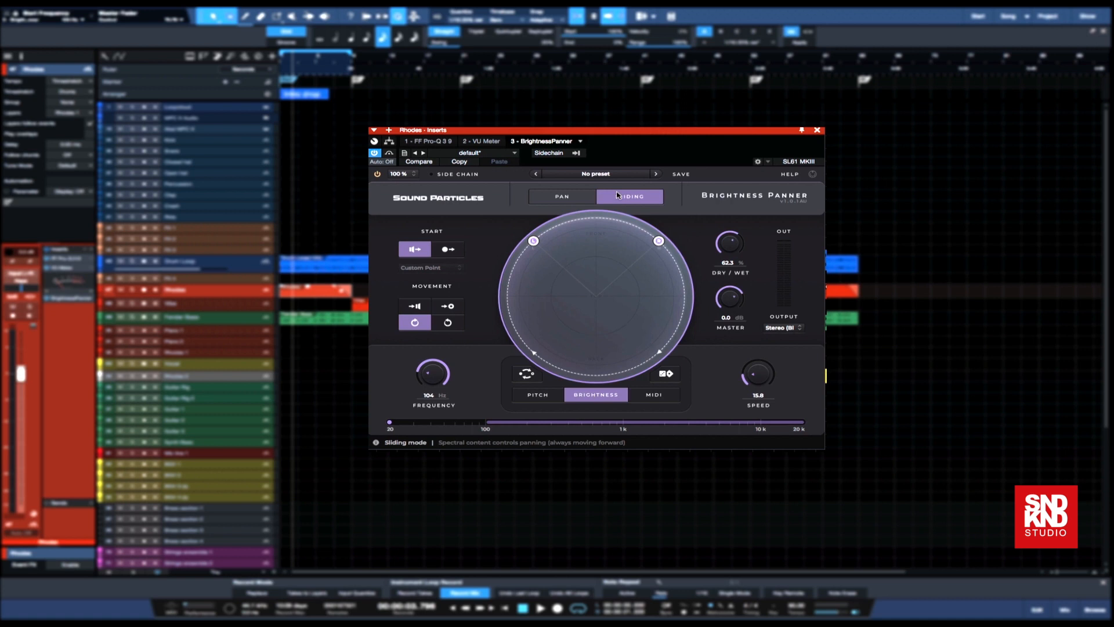
- Invert the Rhodes panner's direction so the movement runs counterclockwise
{"action": "left_click", "coordinate": [533, 378]}
{"action": "left_click", "coordinate": [532, 377]}
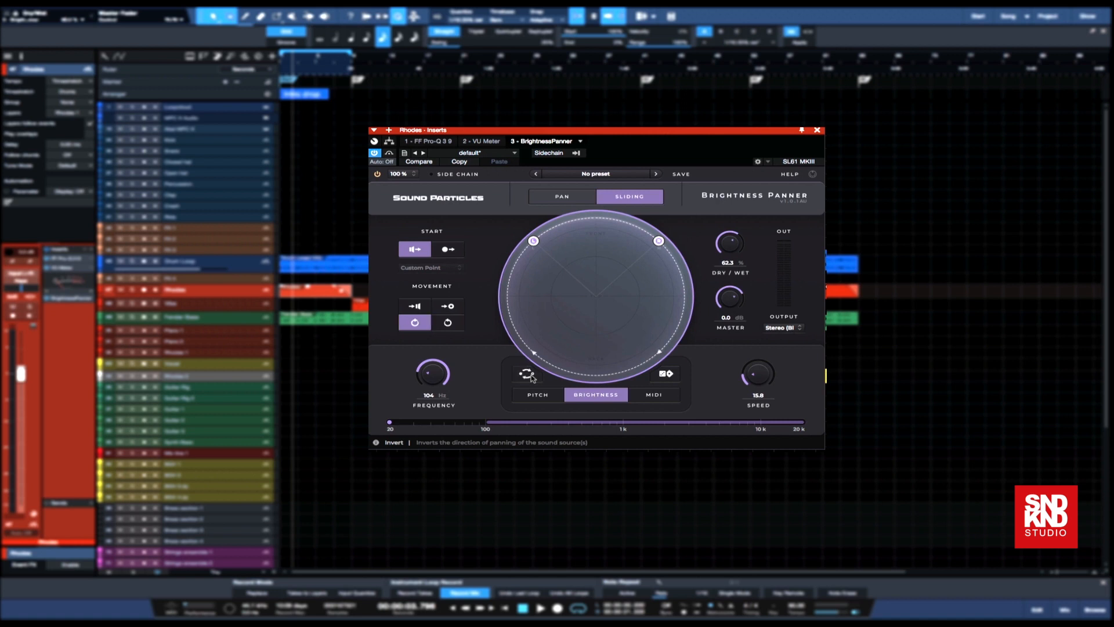
{"action": "left_click", "coordinate": [533, 377]}
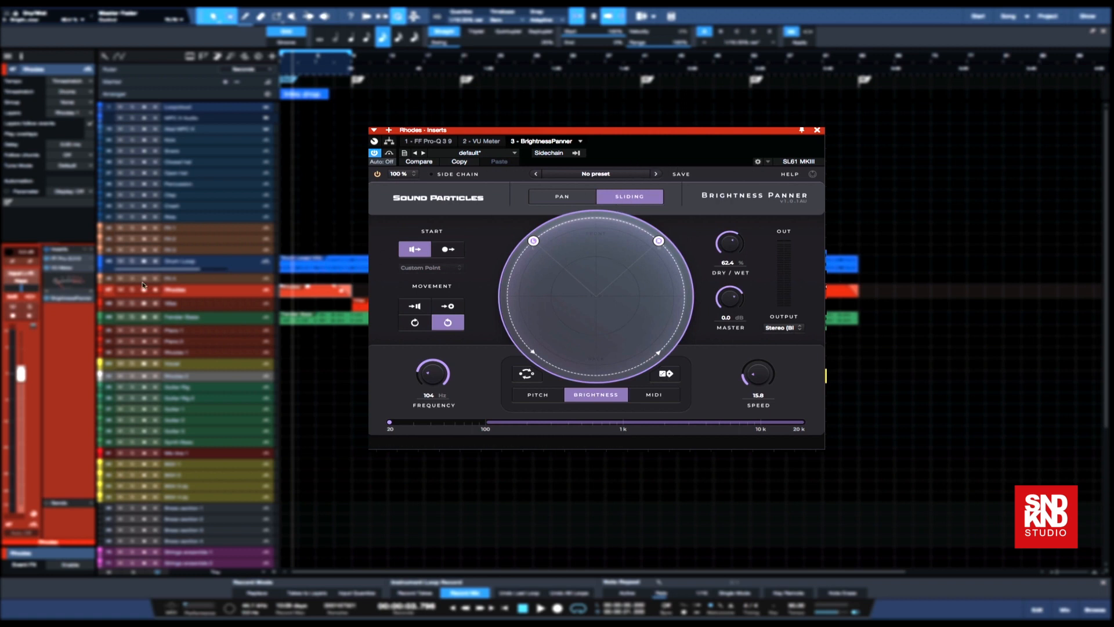
- Step through the Brightness Panner presets from Shuttle Rotation to Slide Tremolo on the Rhodes and listen to the loop
{"action": "left_click", "coordinate": [657, 174]}
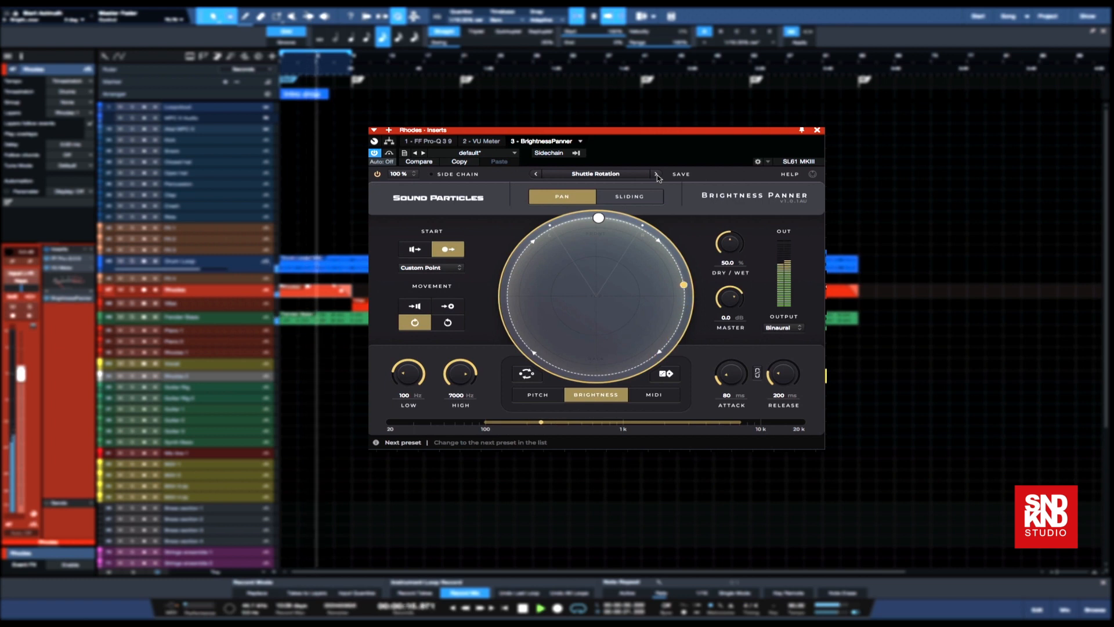
{"action": "left_click", "coordinate": [656, 174]}
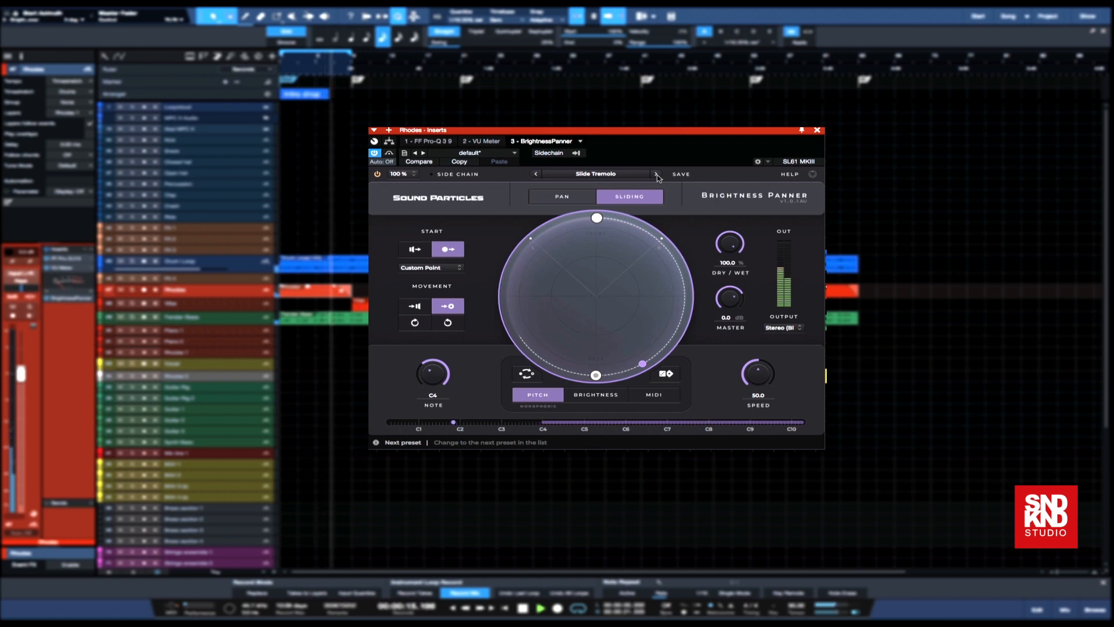
{"action": "key", "text": "space"}
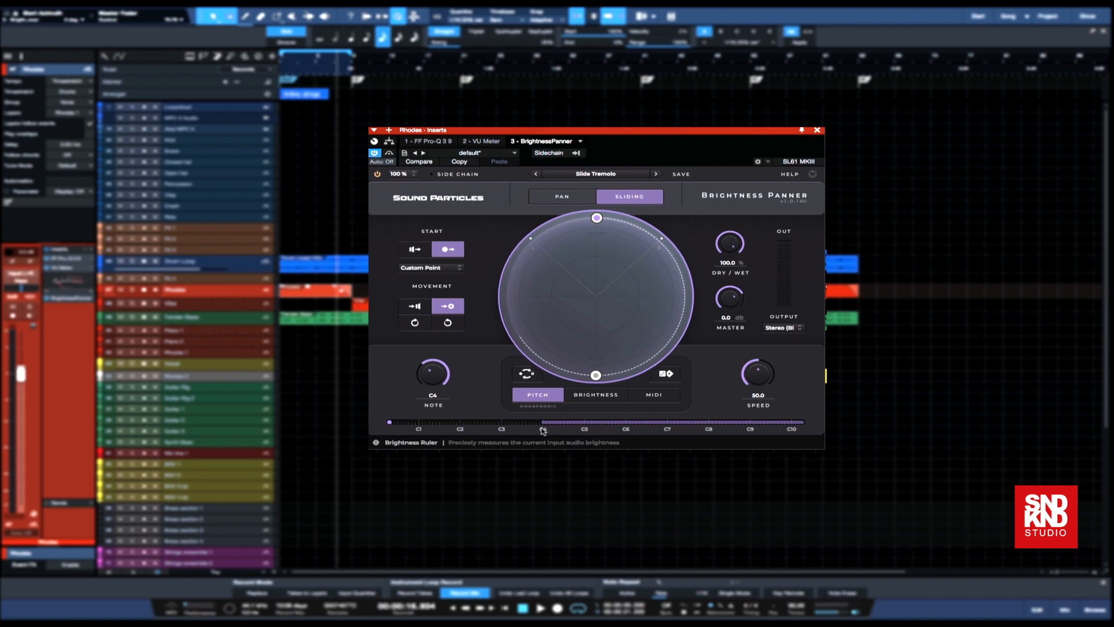
{"action": "key", "text": "space"}
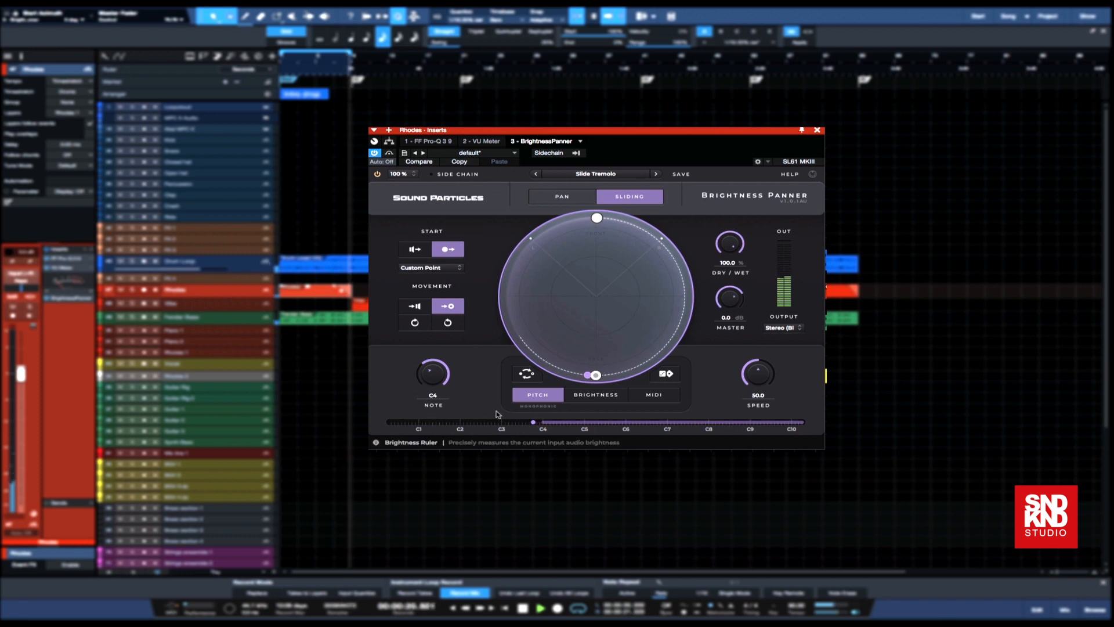
- Try A#0 as the Rhodes panner's start note, change it to E3 and resume playback
{"action": "left_click_drag", "start_coordinate": [426, 368], "coordinate": [427, 401]}
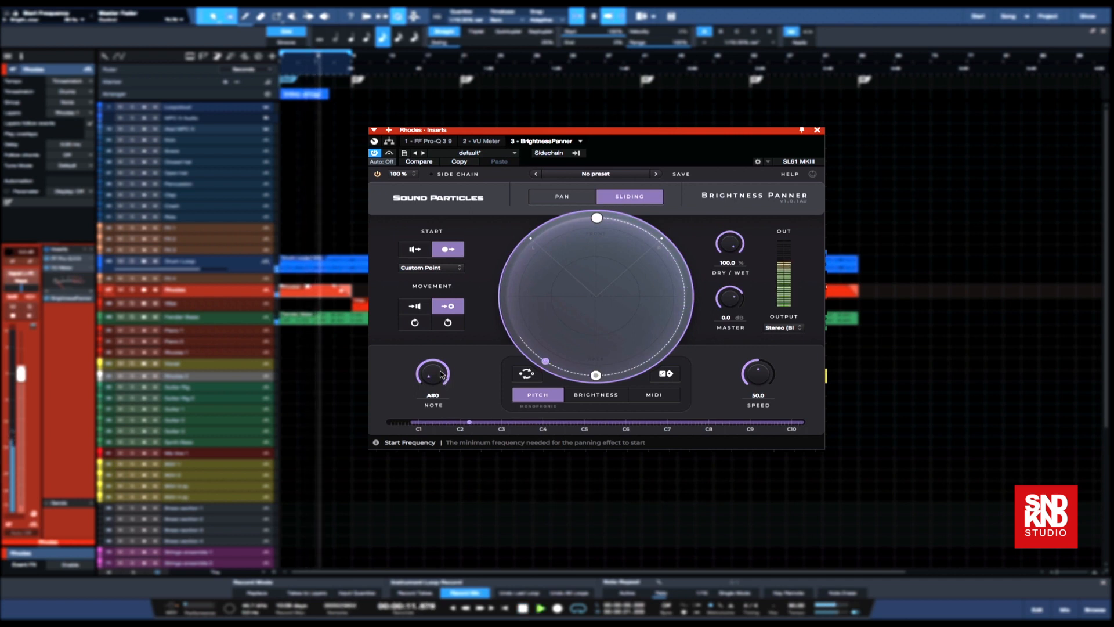
{"action": "key", "text": "space"}
{"action": "left_click_drag", "start_coordinate": [433, 383], "coordinate": [431, 353]}
{"action": "key", "text": "space"}
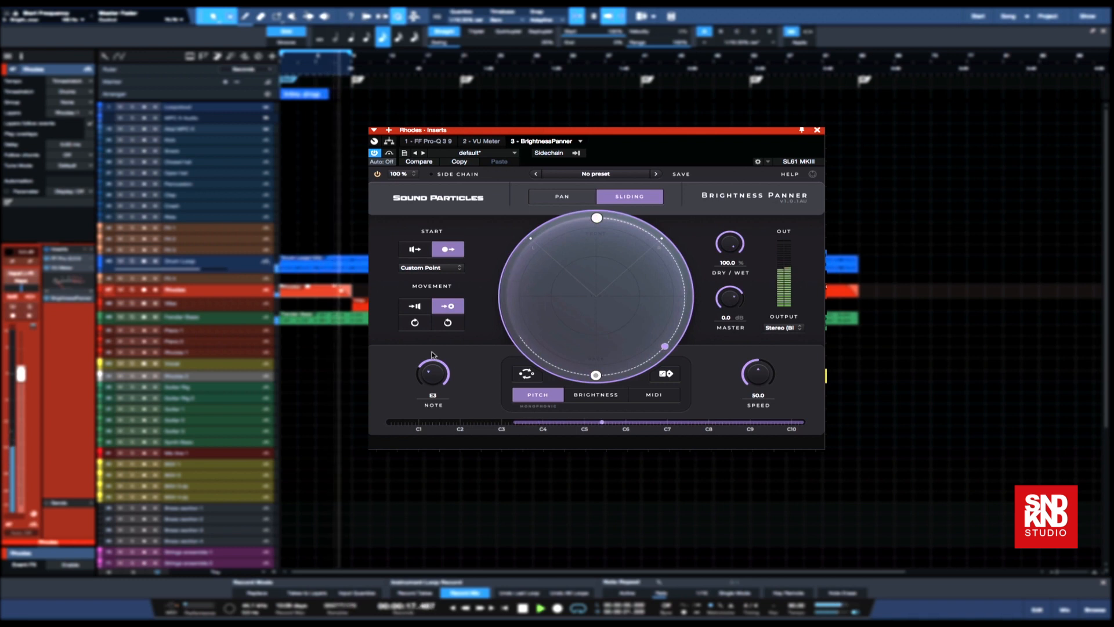
- Load the Soft Treble preset in the Rhodes panner and play the loop with it
{"action": "key", "text": "space"}
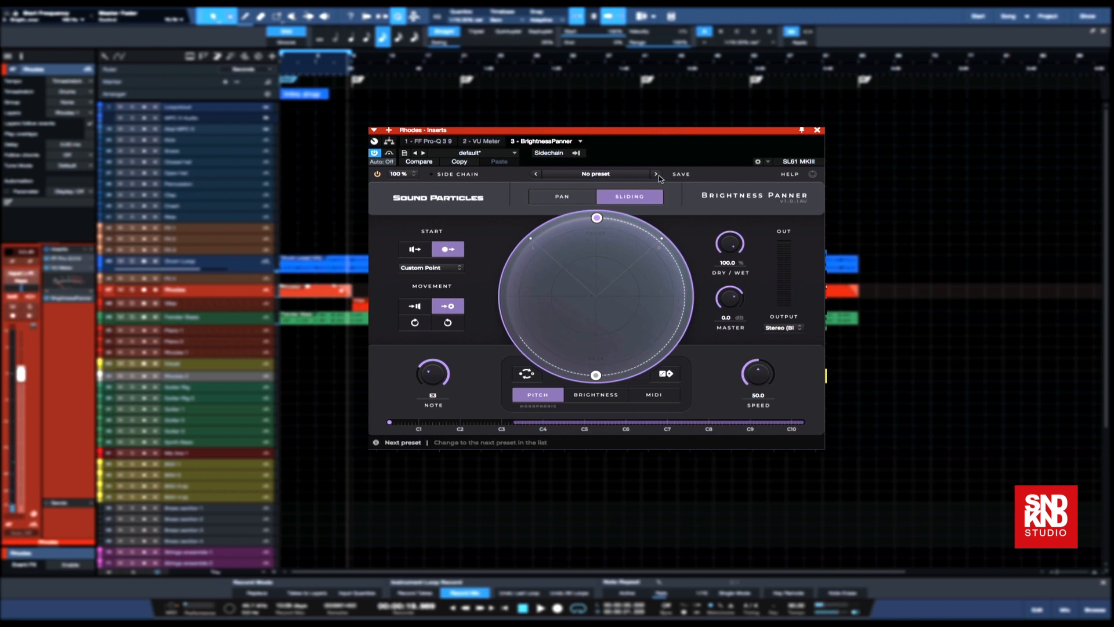
{"action": "left_click", "coordinate": [656, 174]}
{"action": "key", "text": "space"}
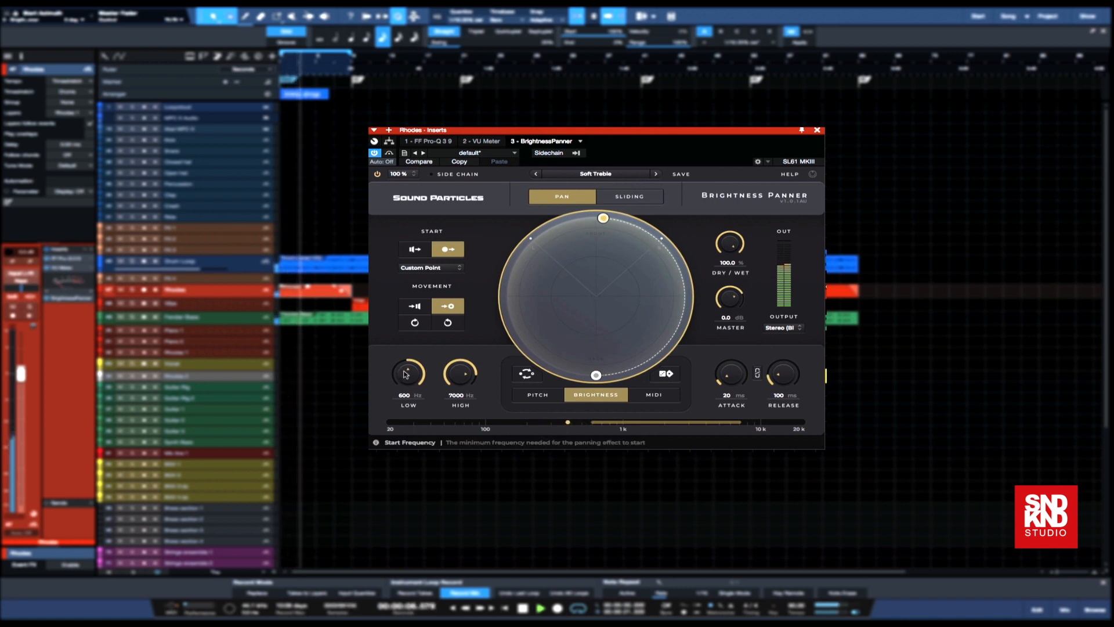
- Set the Rhodes panner's brightness range to 90 Hz low and 1860 Hz high, and listen to the loop
{"action": "left_click_drag", "start_coordinate": [406, 376], "coordinate": [413, 409]}
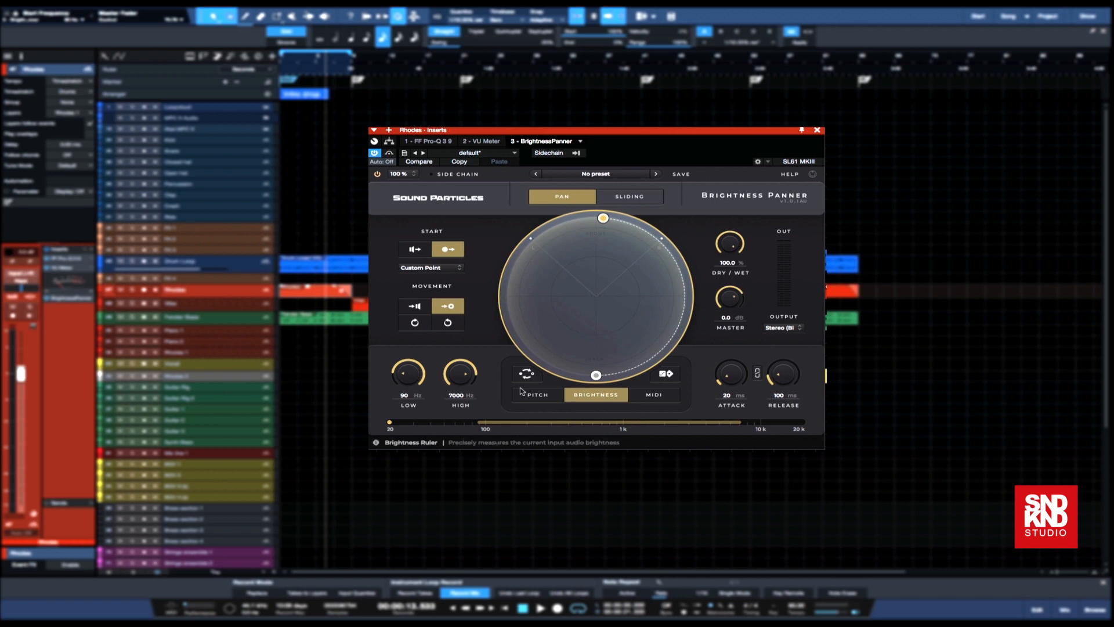
{"action": "scroll", "coordinate": [464, 374], "scroll_direction": "down", "scroll_amount": 2}
{"action": "left_click_drag", "start_coordinate": [464, 378], "coordinate": [462, 384]}
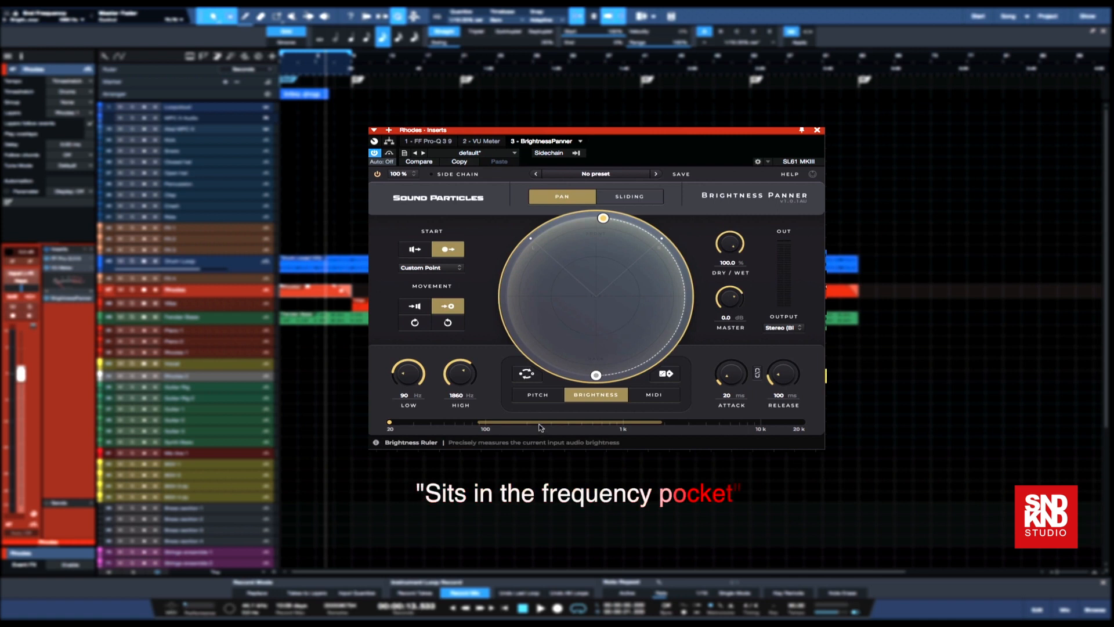
{"action": "key", "text": "space"}
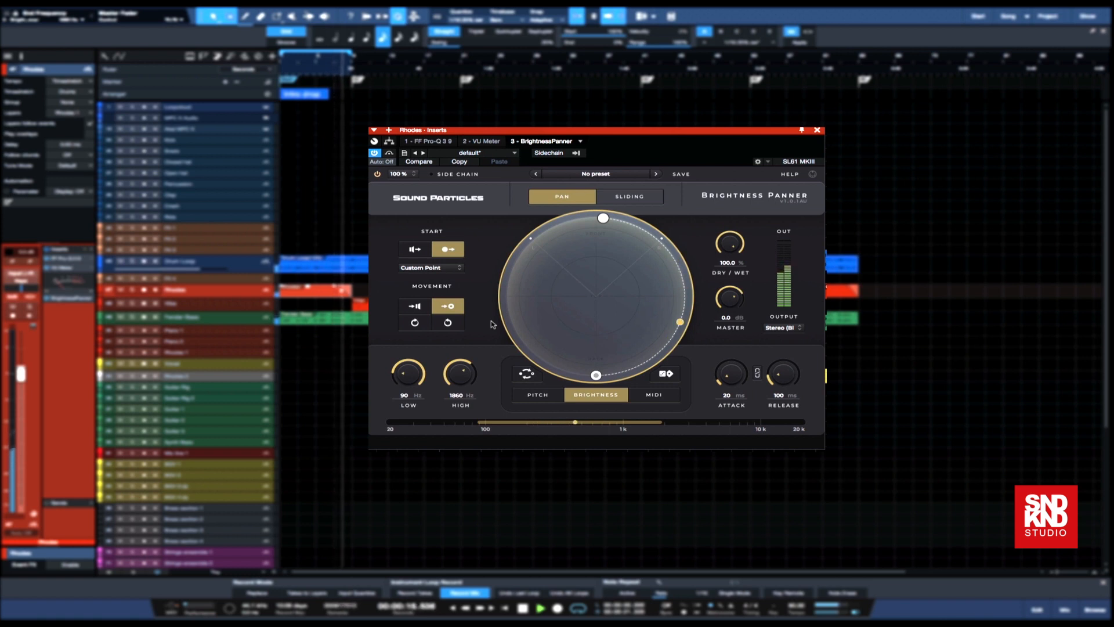
{"action": "key", "text": "space"}
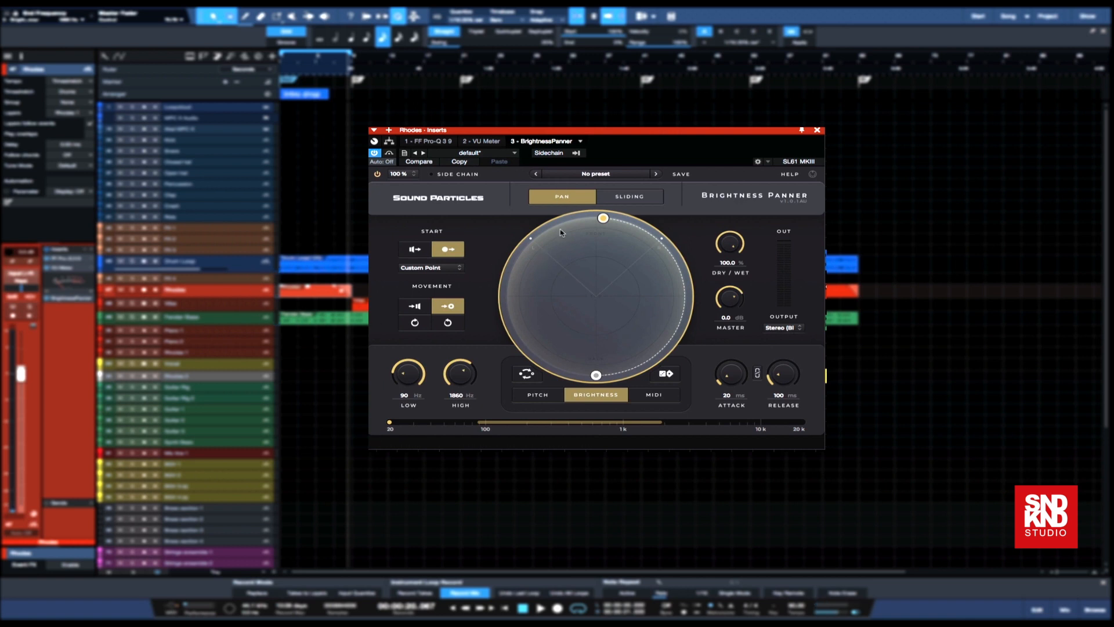
- Show the Vibe track's panner and extend the loop range beyond the intro to cover the Vibe section
{"action": "left_click", "coordinate": [213, 306]}
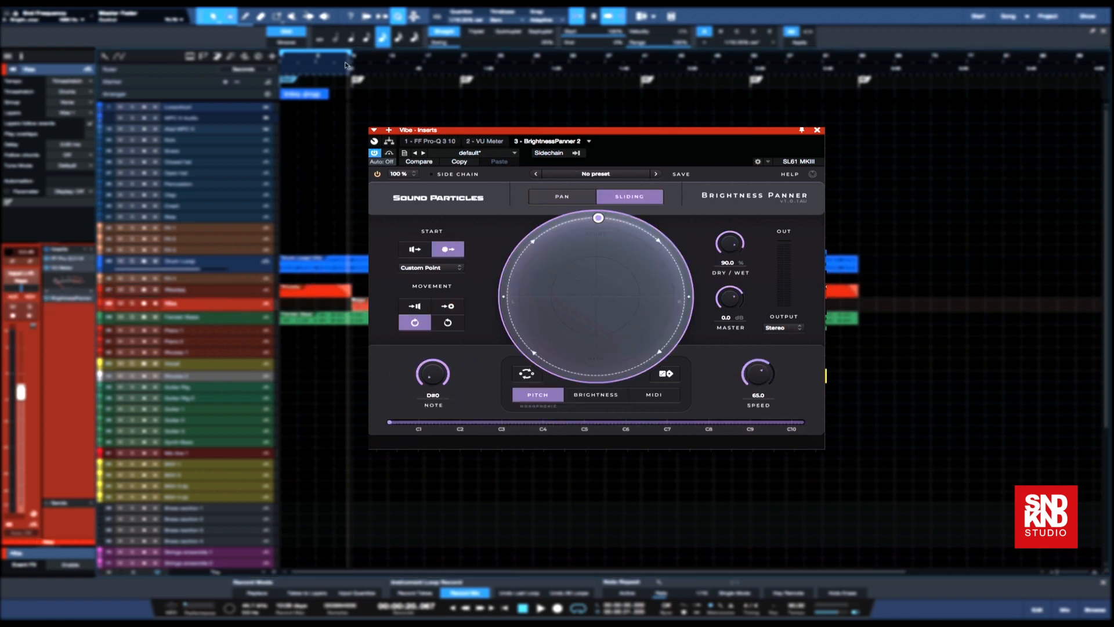
{"action": "left_click_drag", "start_coordinate": [353, 56], "coordinate": [571, 68]}
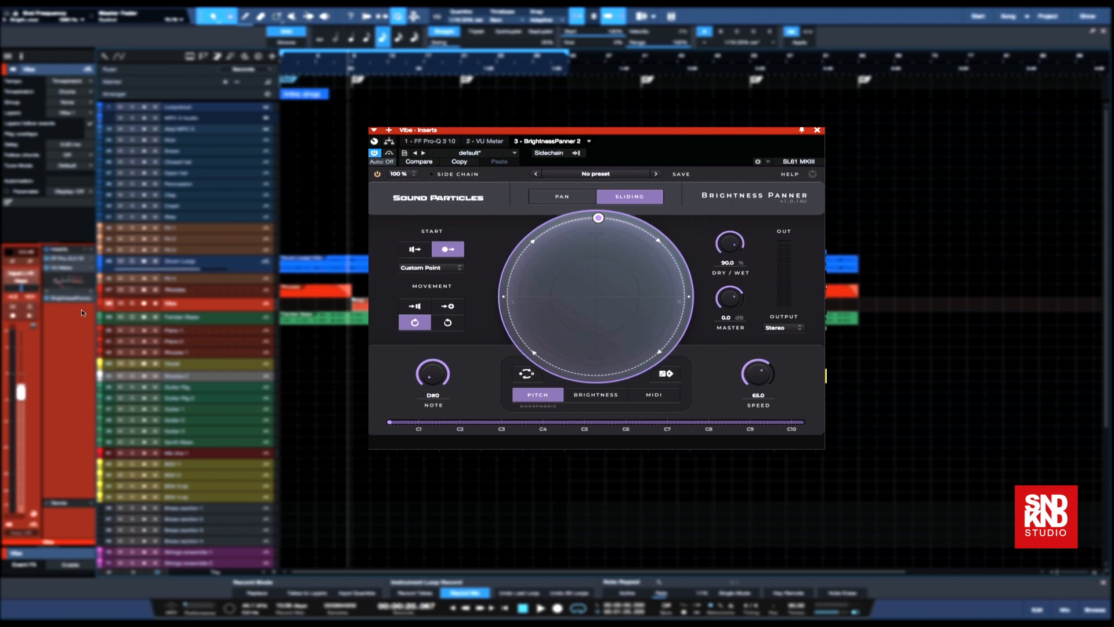
- Compare the Vibe playback with its Brightness Panner bypassed and with it enabled
{"action": "left_click", "coordinate": [47, 299]}
{"action": "key", "text": "space"}
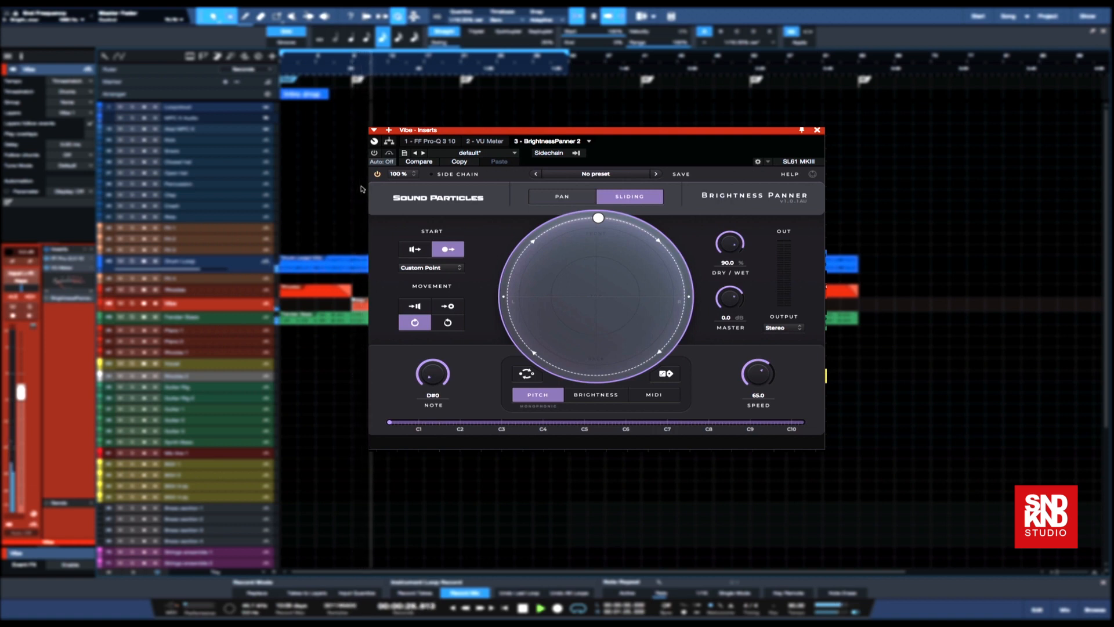
{"action": "key", "text": "space"}
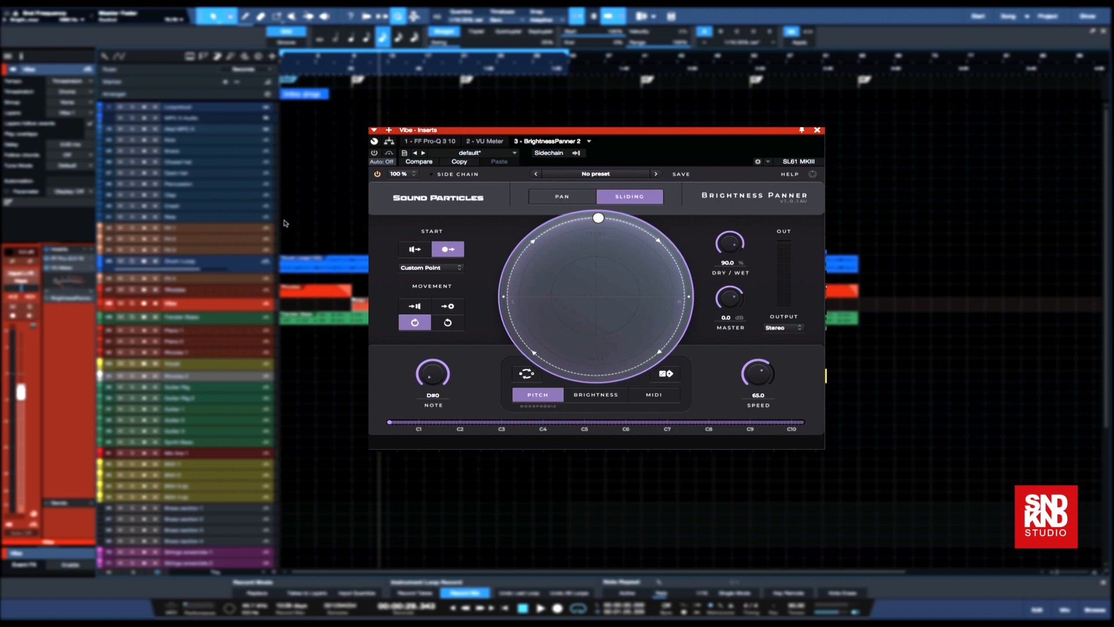
{"action": "left_click", "coordinate": [50, 301]}
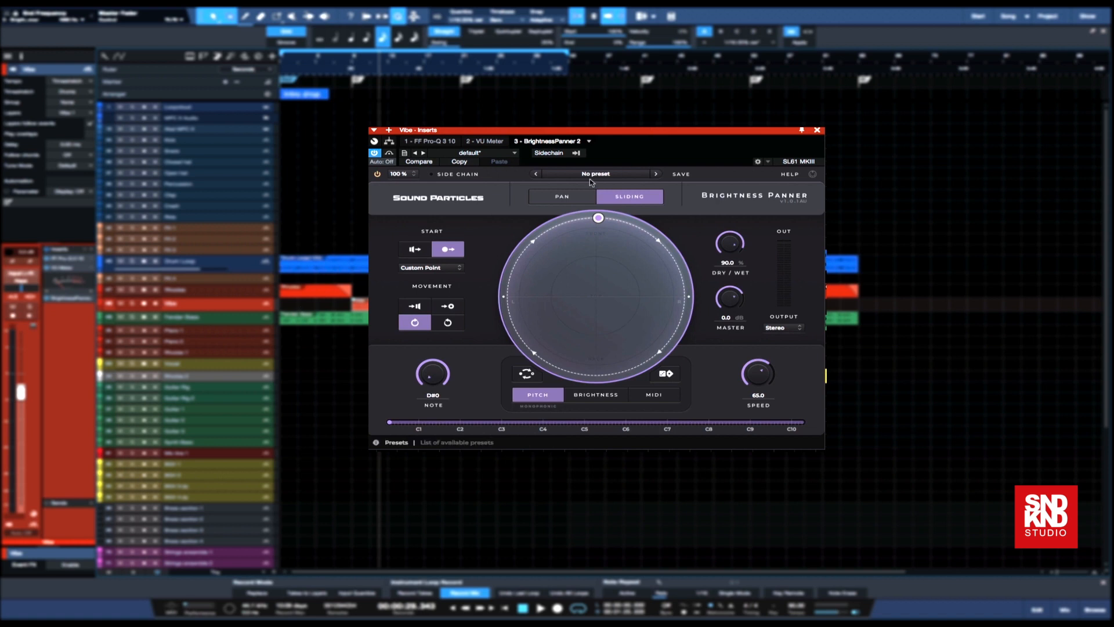
{"action": "key", "text": "space"}
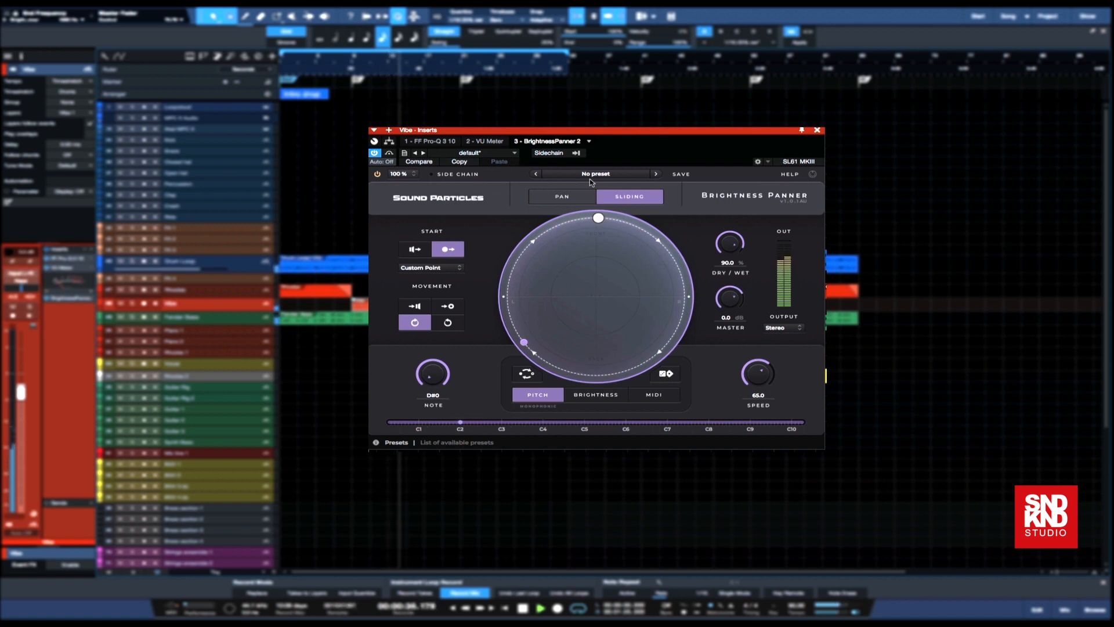
{"action": "key", "text": "space"}
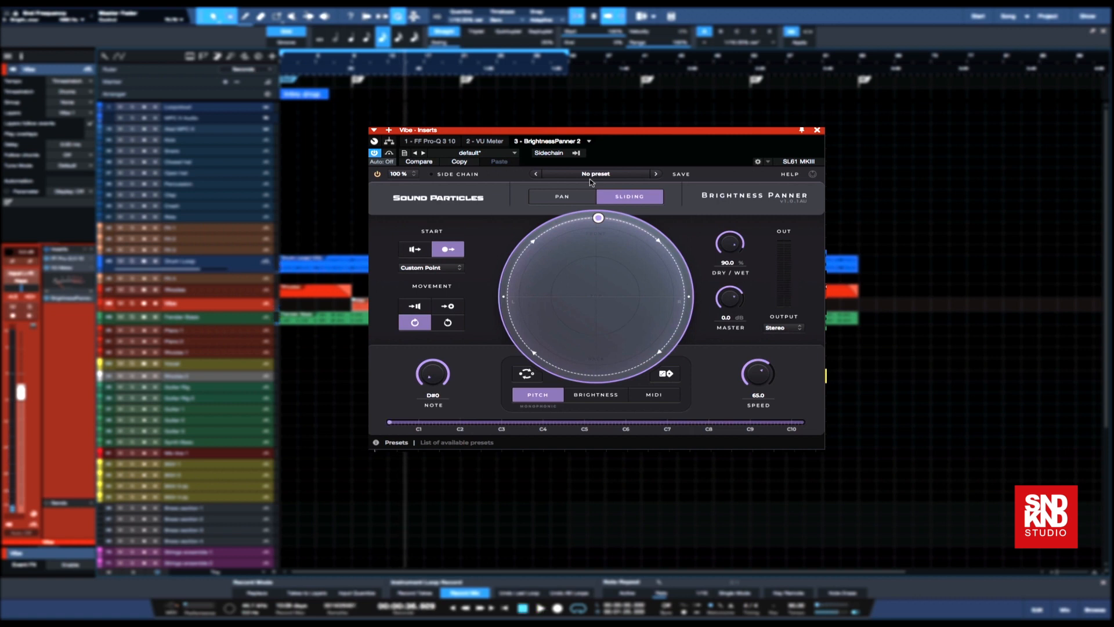
- Load the Front to Back preset in the Vibe panner and listen to the passage
{"action": "left_click", "coordinate": [657, 174]}
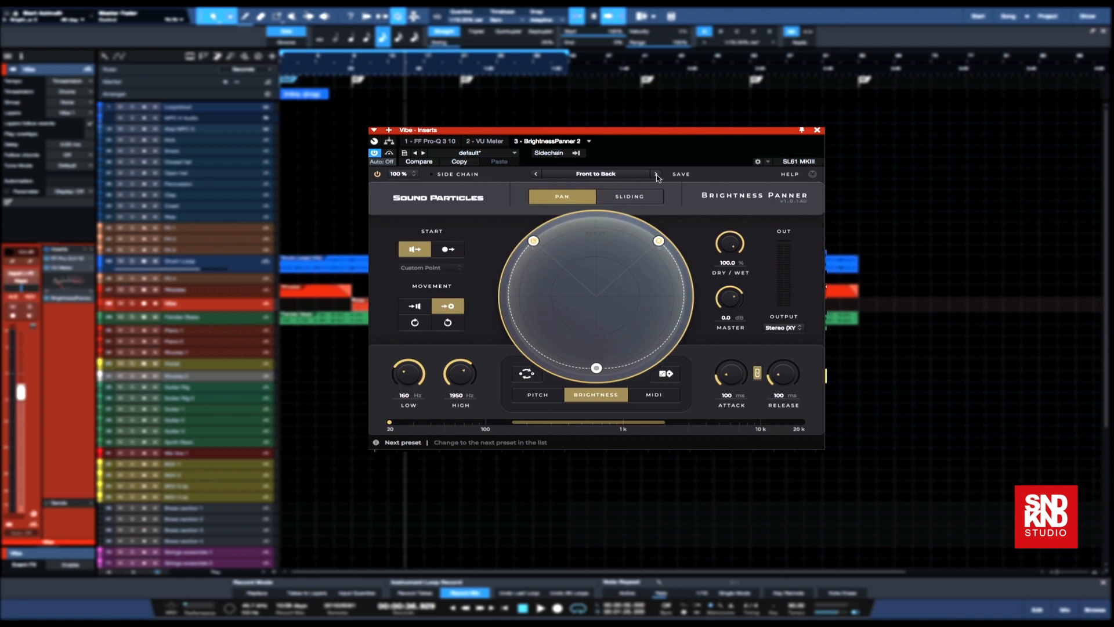
{"action": "key", "text": "space"}
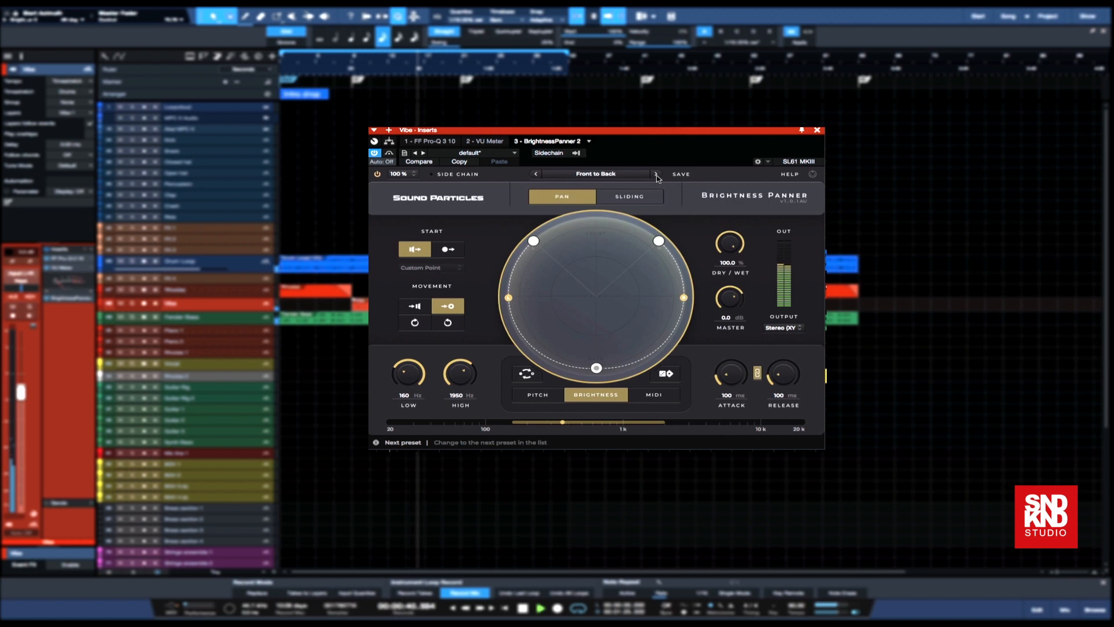
{"action": "key", "text": "space"}
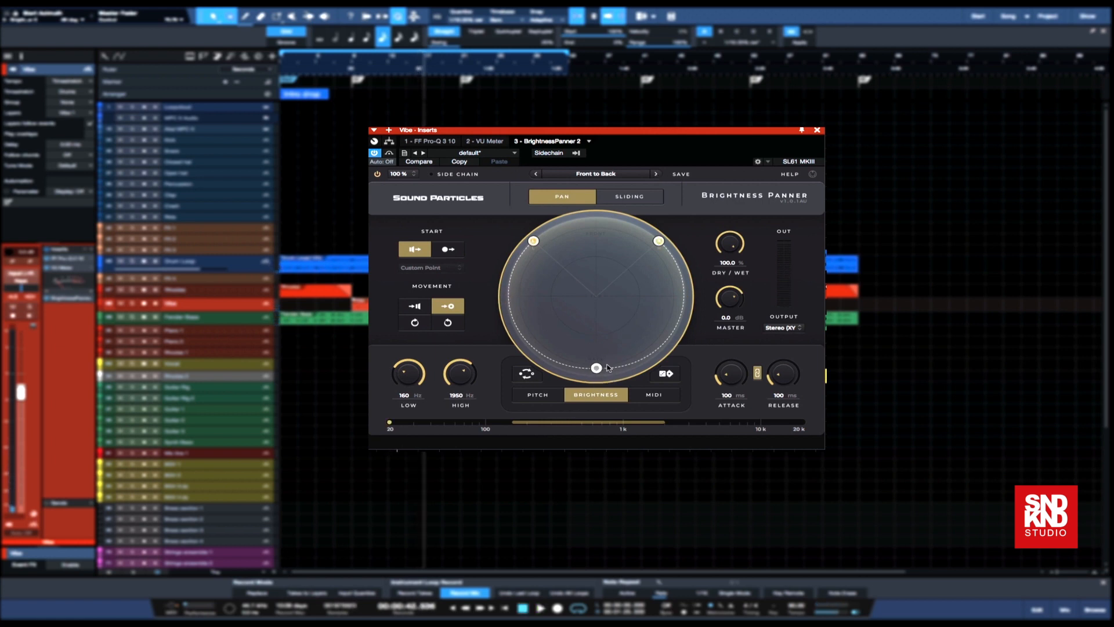
- Try moving the Vibe panner's end point inward from the rear edge towards the centre of the circle, and resume playback
{"action": "left_click_drag", "start_coordinate": [597, 365], "coordinate": [589, 328]}
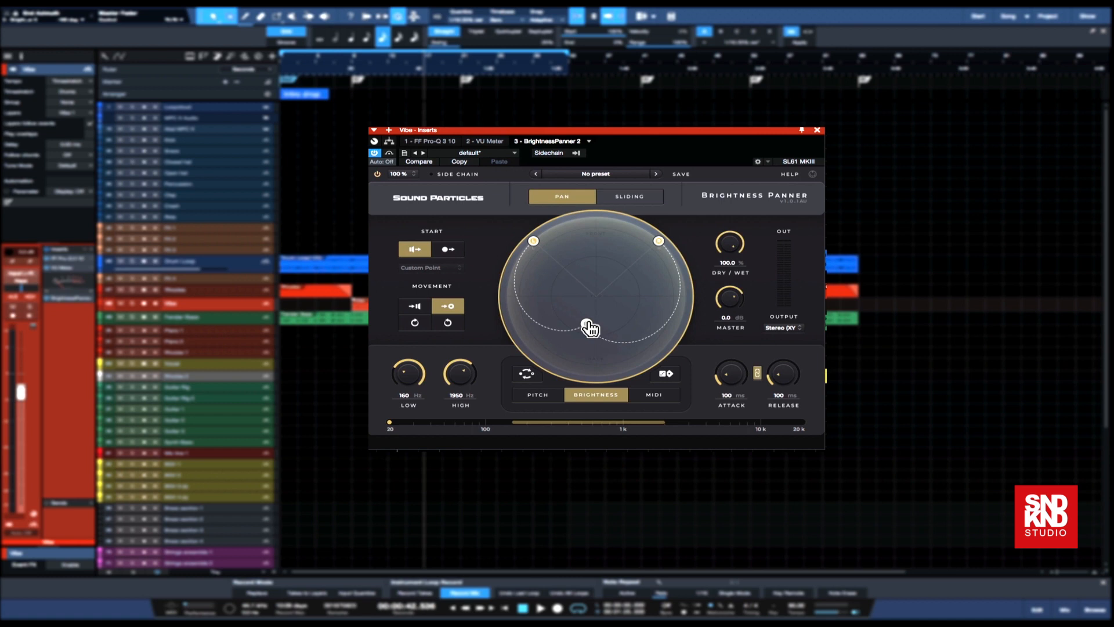
{"action": "mouse_move", "coordinate": [589, 329]}
{"action": "left_mouse_down"}
{"action": "mouse_move", "coordinate": [571, 314]}
{"action": "mouse_move", "coordinate": [597, 312]}
{"action": "mouse_move", "coordinate": [593, 320]}
{"action": "left_mouse_up"}
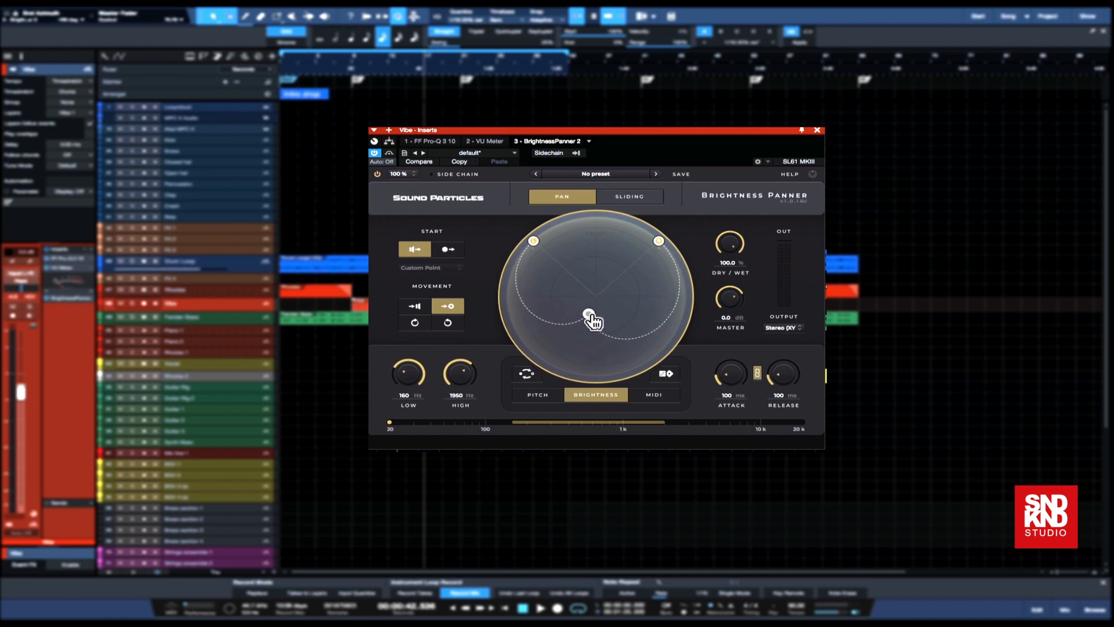
{"action": "key", "text": "space"}
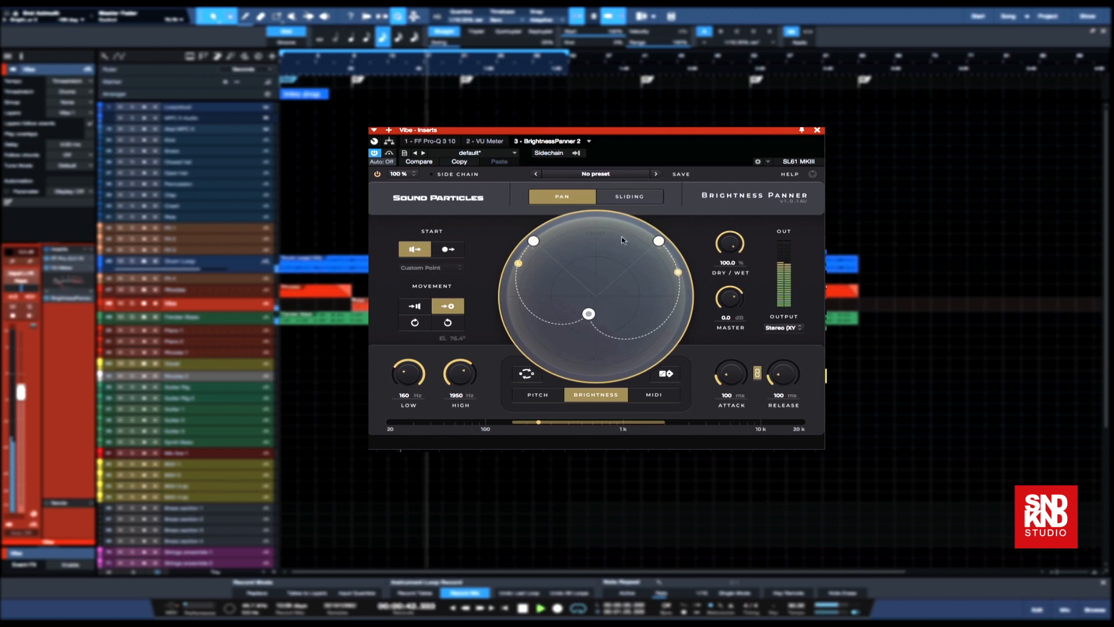
- Audition the Height panner, Hyper Slider and Left to Right presets on the Vibe, replaying the section from an earlier point
{"action": "left_click", "coordinate": [660, 176]}
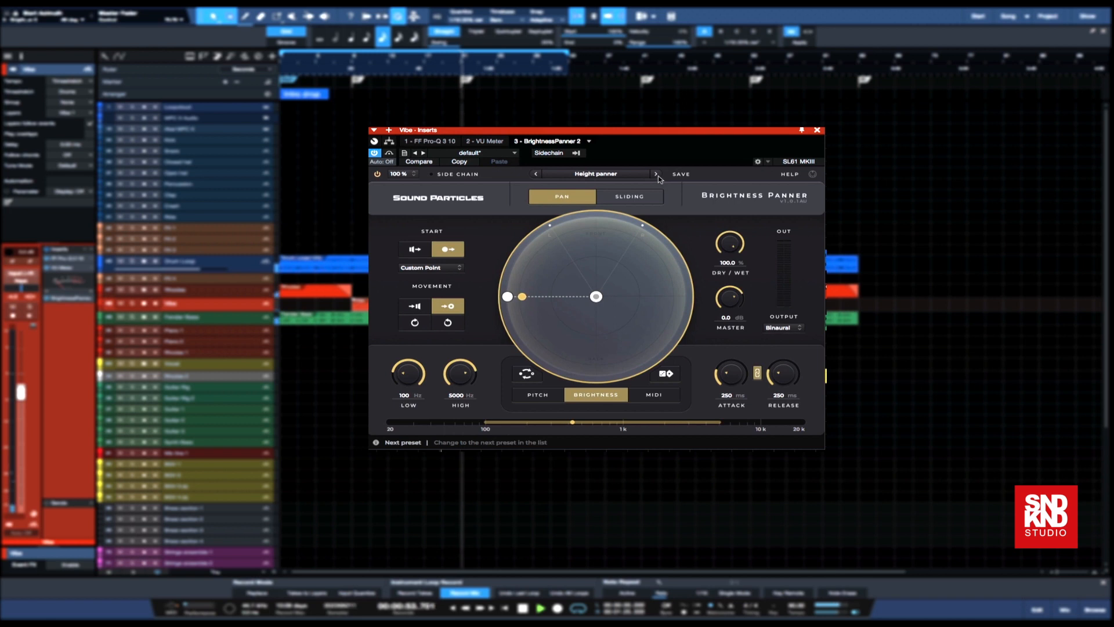
{"action": "left_click", "coordinate": [656, 174]}
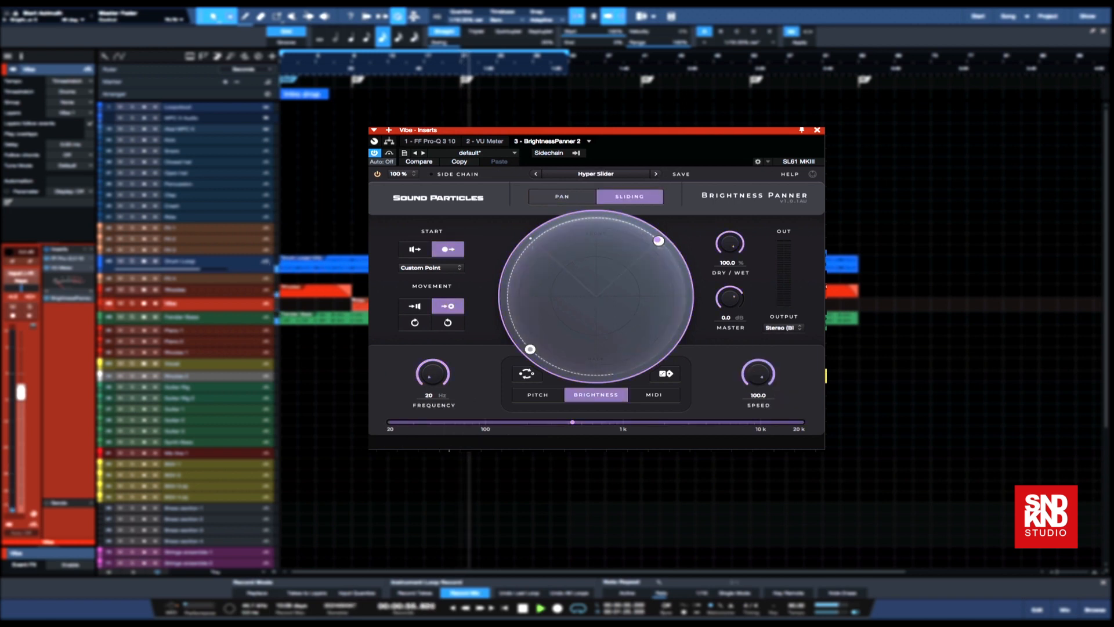
{"action": "left_click", "coordinate": [388, 67]}
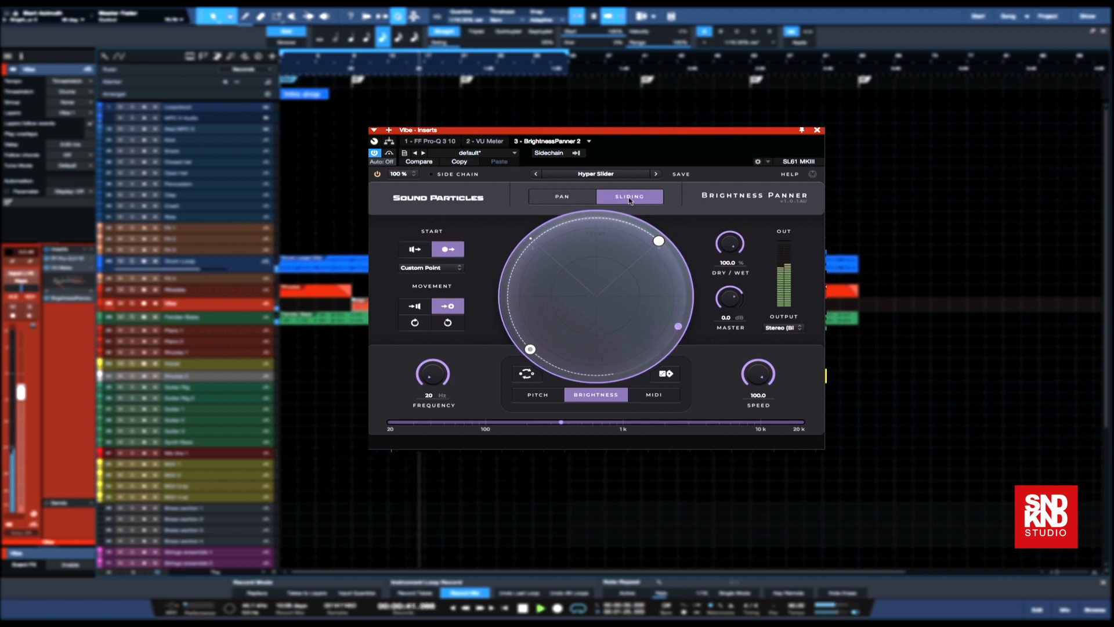
{"action": "left_click", "coordinate": [656, 173]}
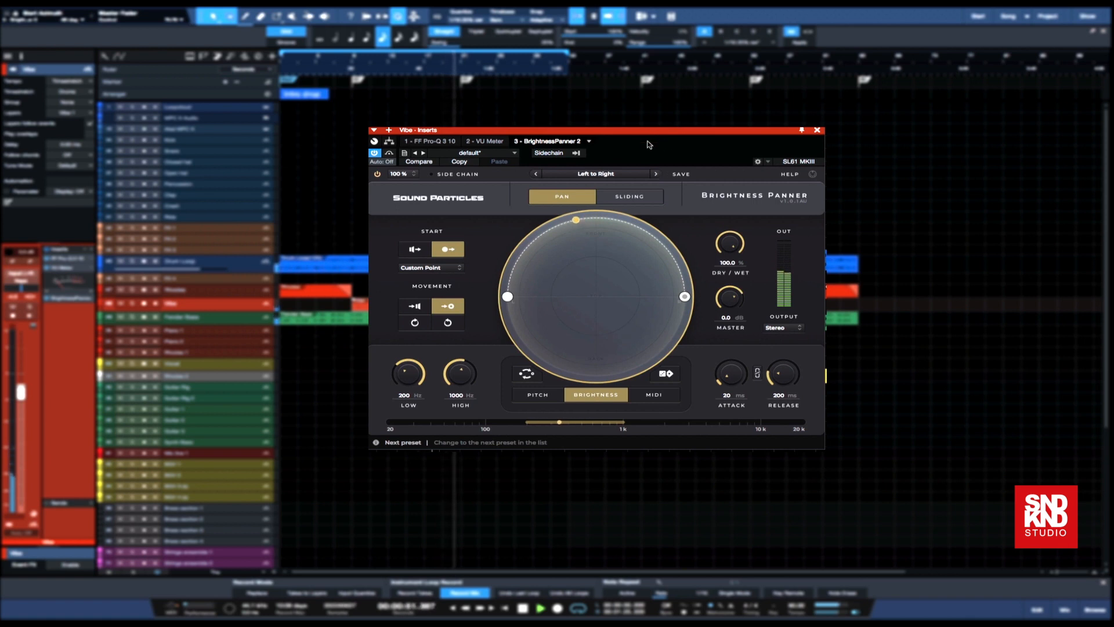
{"action": "key", "text": "space"}
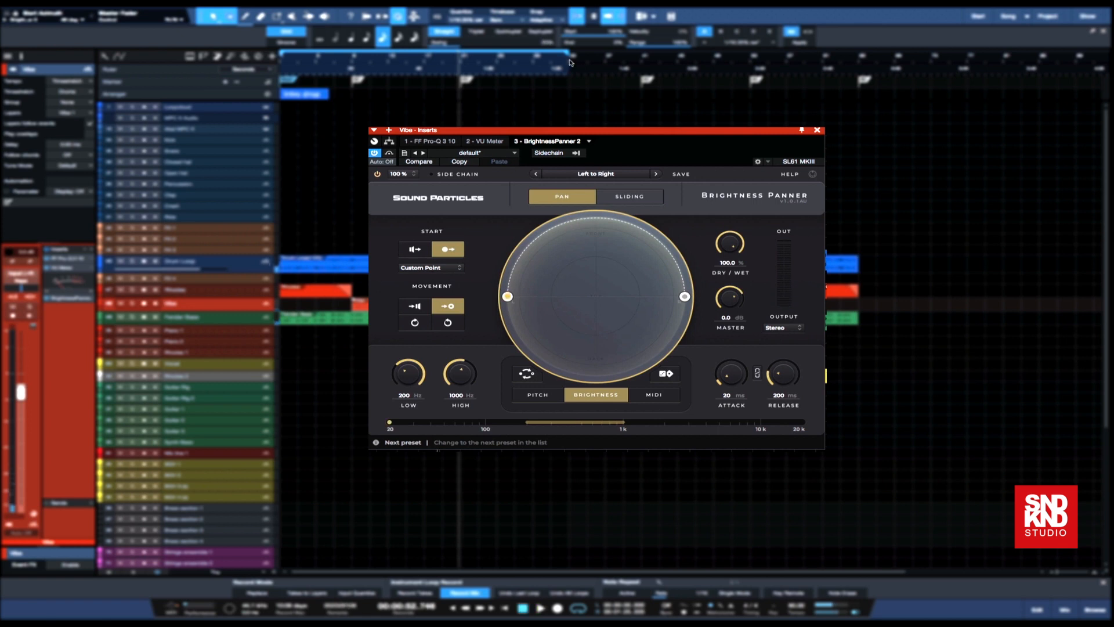
- Place the playhead at the loop's end, extend the loop range to the end of the clips and start playback
{"action": "left_click", "coordinate": [569, 56]}
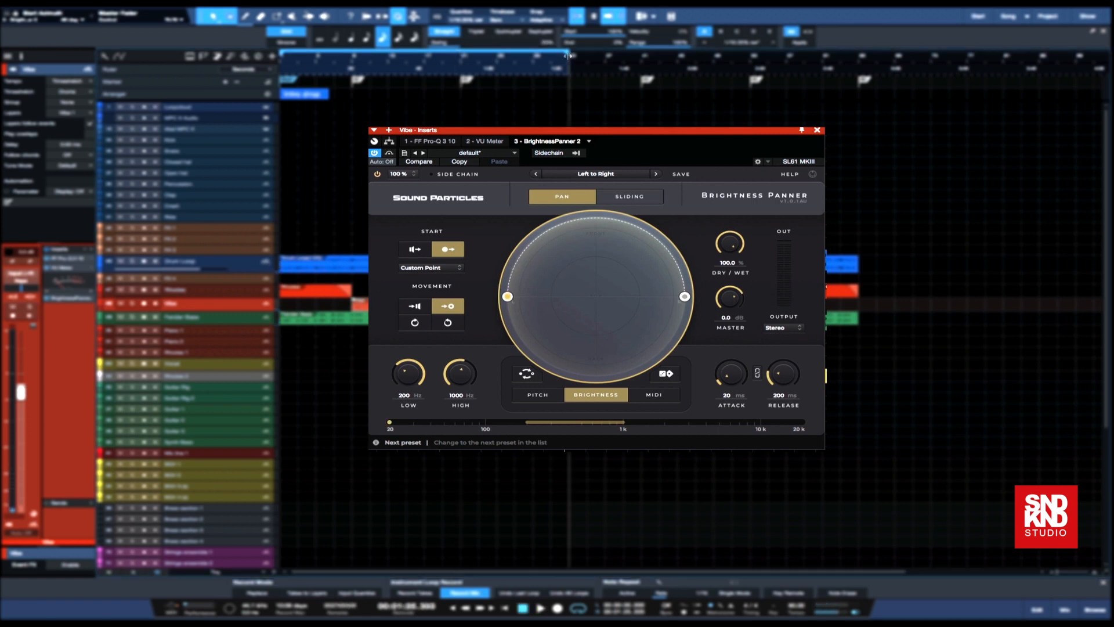
{"action": "left_click_drag", "start_coordinate": [692, 55], "coordinate": [857, 68]}
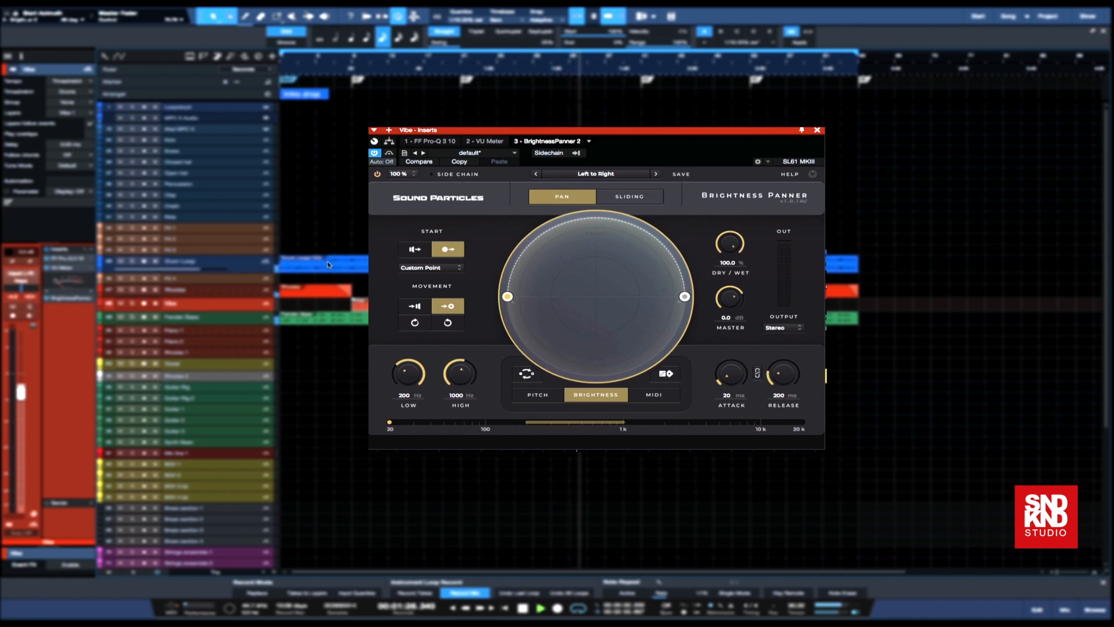
- Set the Rhodes panner's attack to 551 ms and its release to 453 ms during playback
{"action": "left_click", "coordinate": [216, 291]}
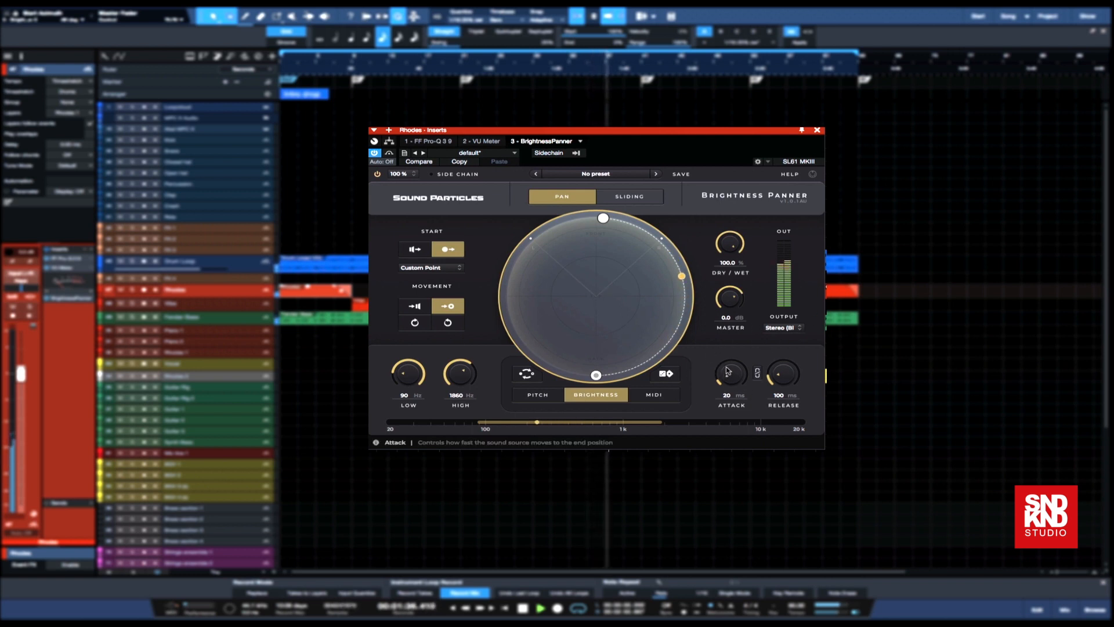
{"action": "left_click_drag", "start_coordinate": [745, 389], "coordinate": [729, 356]}
{"action": "left_click_drag", "start_coordinate": [730, 355], "coordinate": [731, 350]}
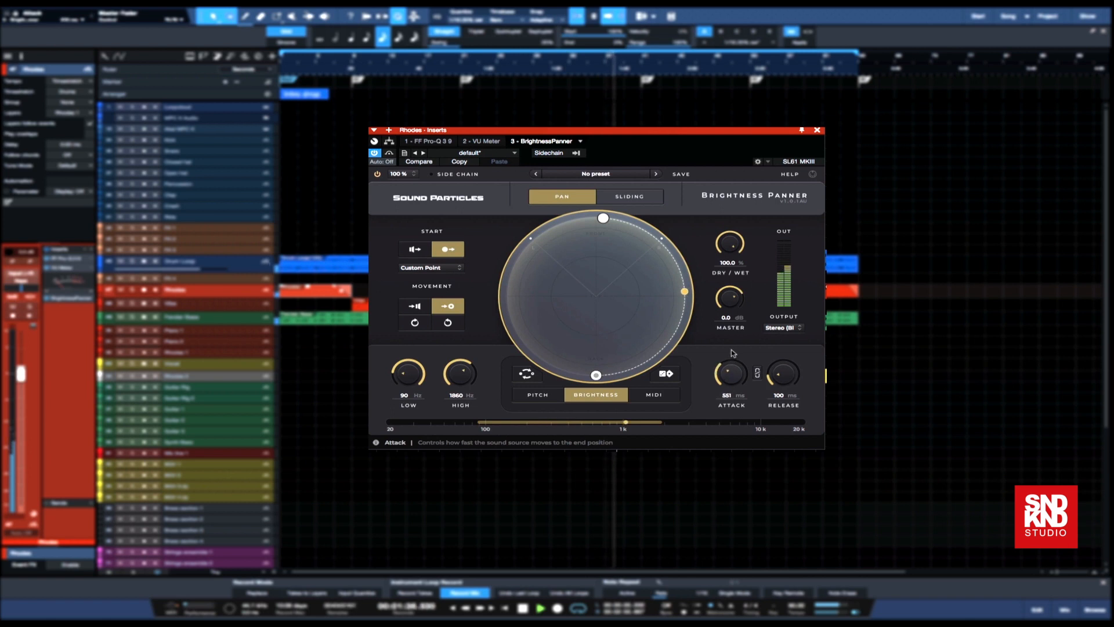
{"action": "left_click_drag", "start_coordinate": [787, 376], "coordinate": [781, 359]}
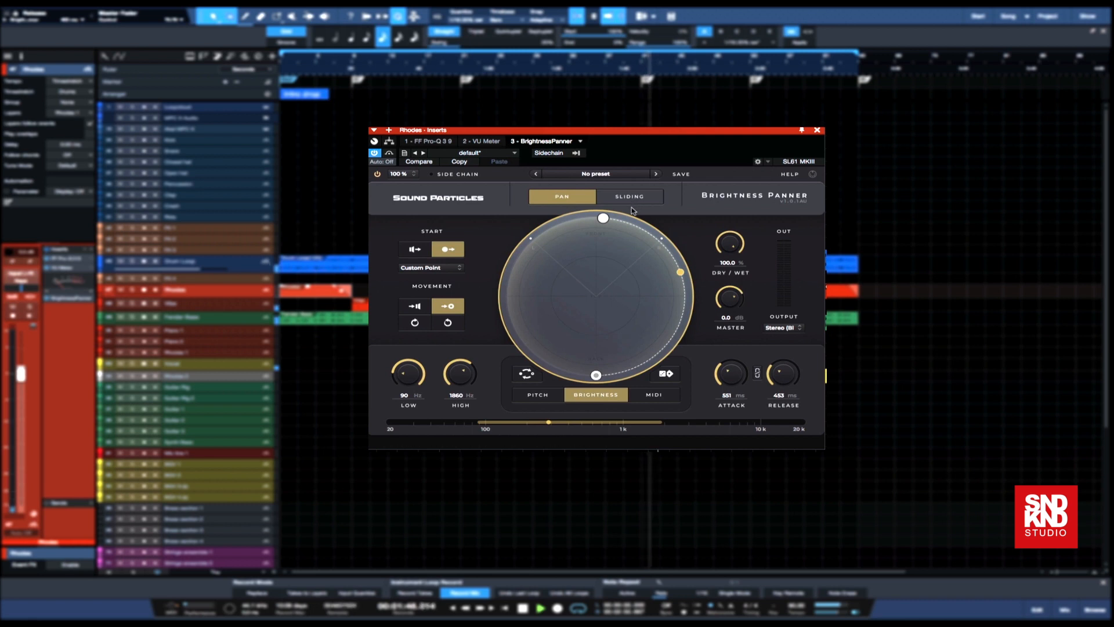
- Audition the Vibe panner presets from Opening to the Left through Right to Left and Shuttle Rotation to Slide Tremolo during playback
{"action": "left_click", "coordinate": [199, 305]}
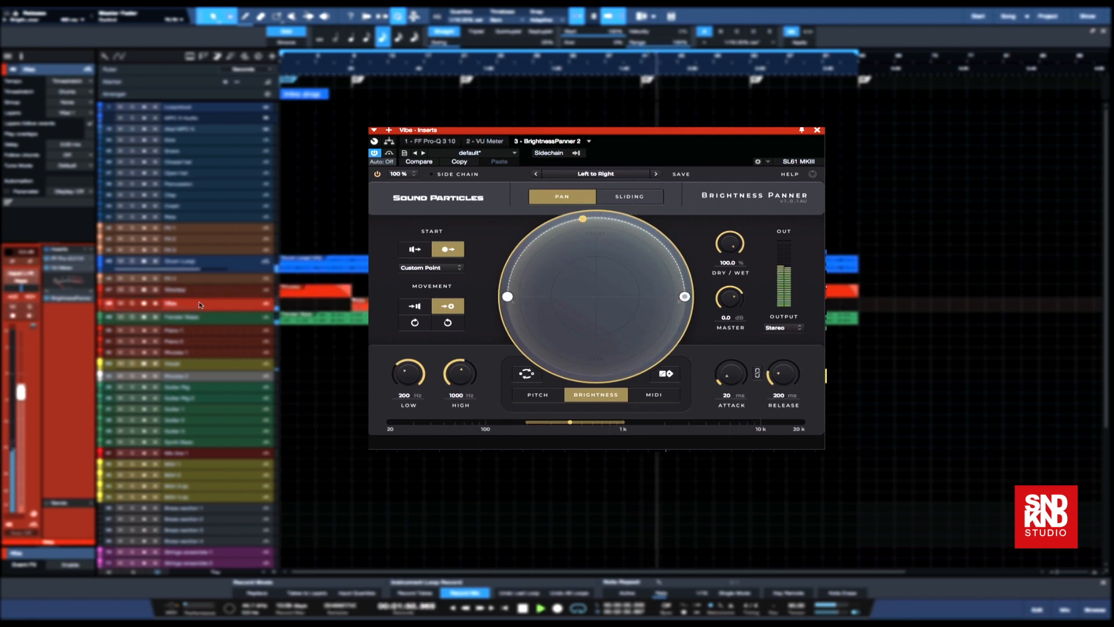
{"action": "left_click", "coordinate": [656, 175]}
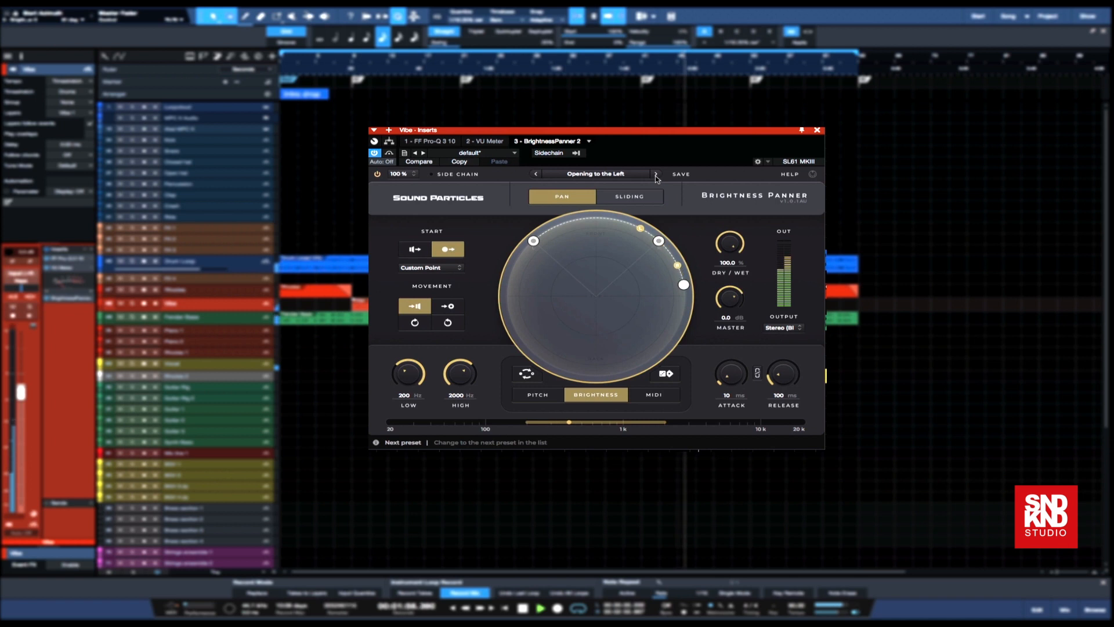
{"action": "left_click", "coordinate": [657, 174]}
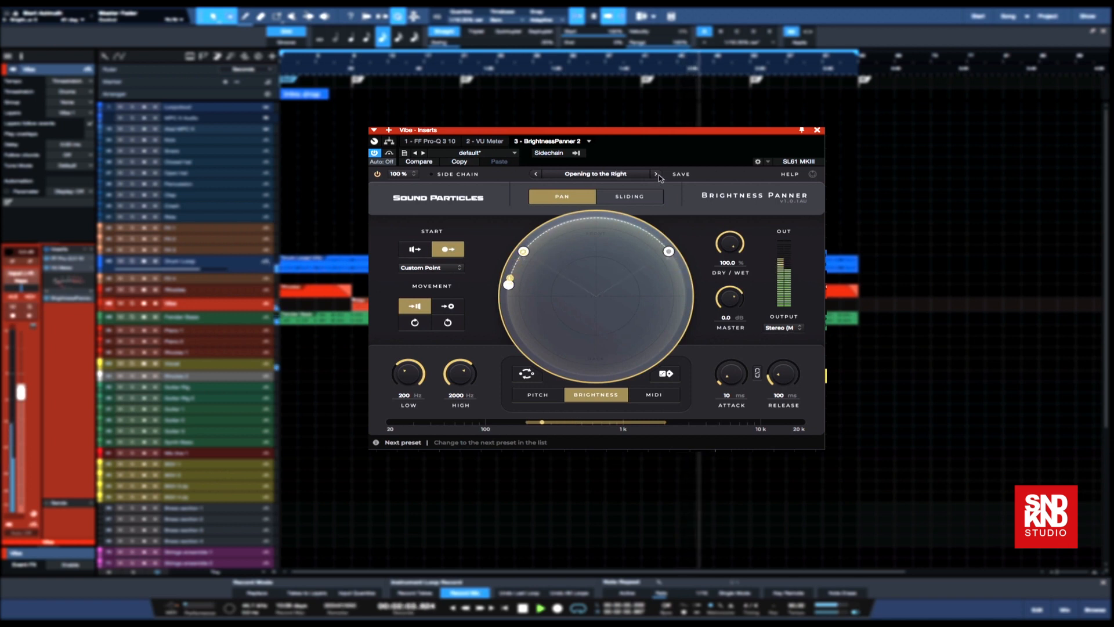
{"action": "left_click", "coordinate": [656, 174]}
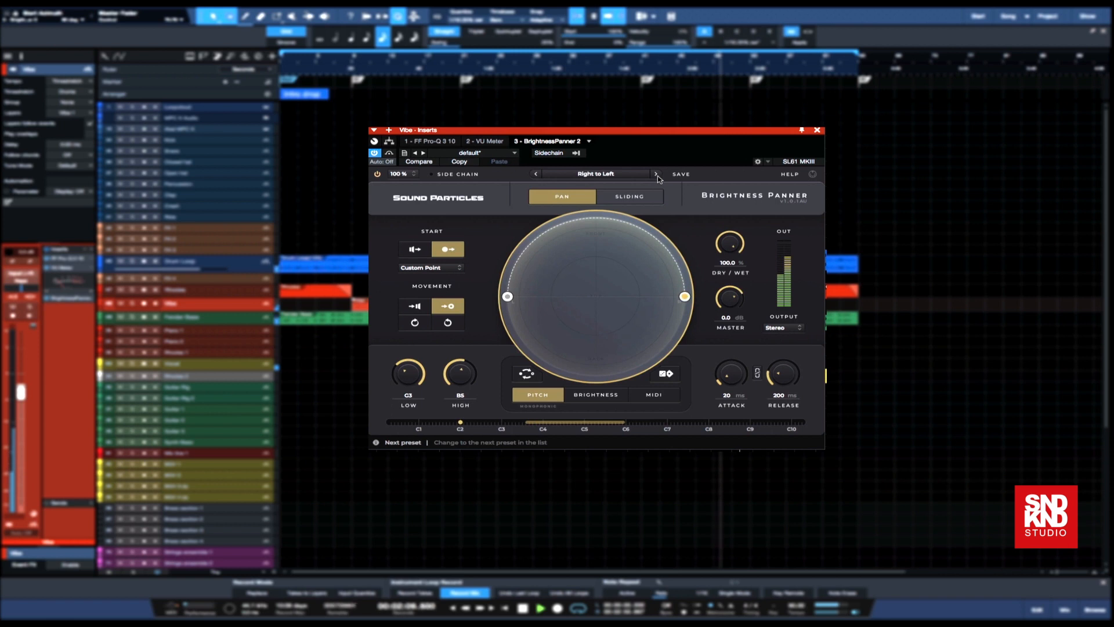
{"action": "left_click", "coordinate": [657, 174]}
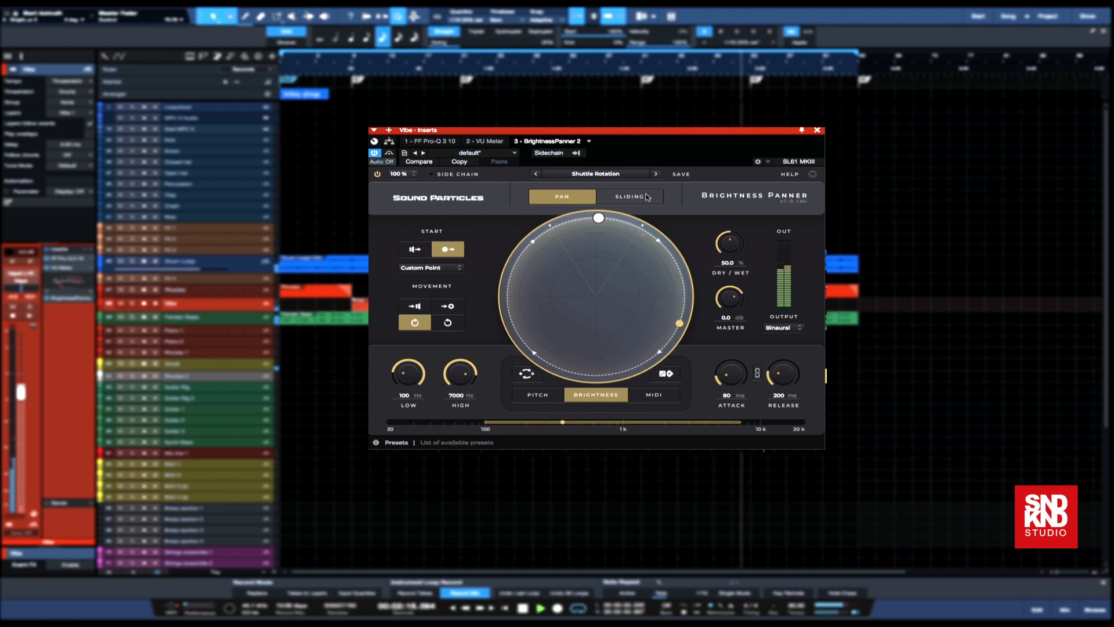
{"action": "left_click", "coordinate": [657, 175]}
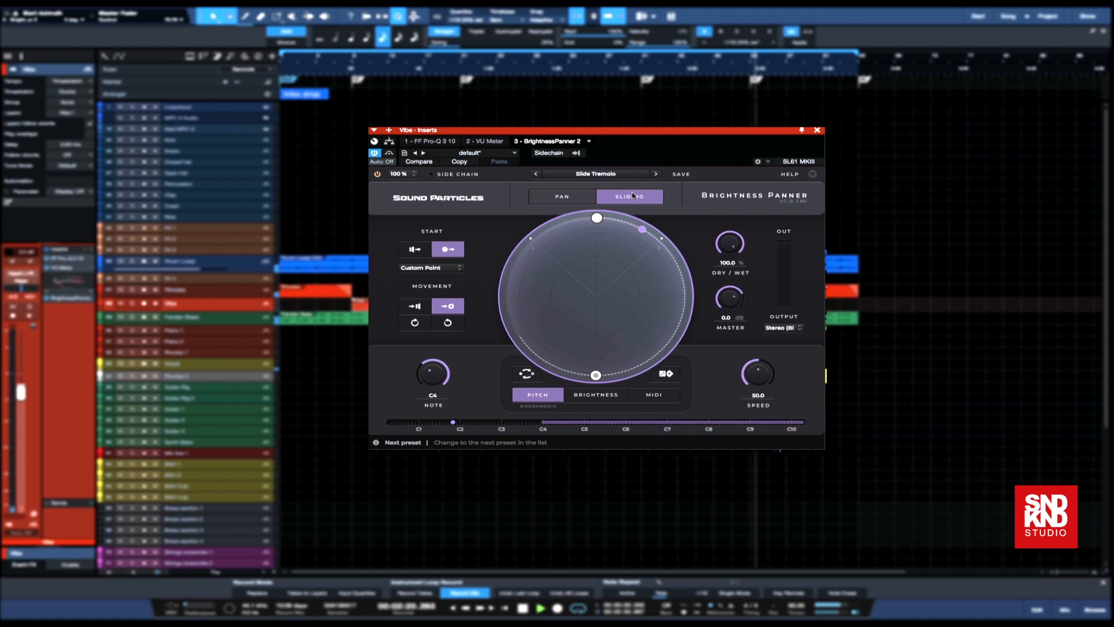
- Audition the Rhodes panner presets Speakers Going Up, Straight to Tops, Sweep Rotation, To the Center and To the Sides during playback
{"action": "left_click", "coordinate": [204, 293]}
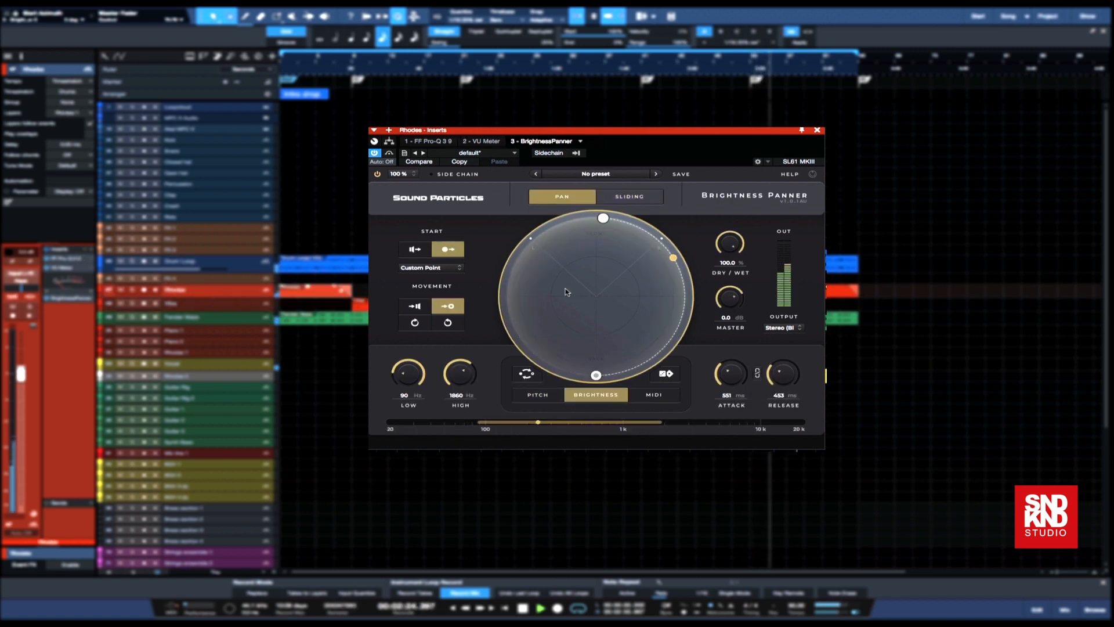
{"action": "left_click", "coordinate": [655, 174]}
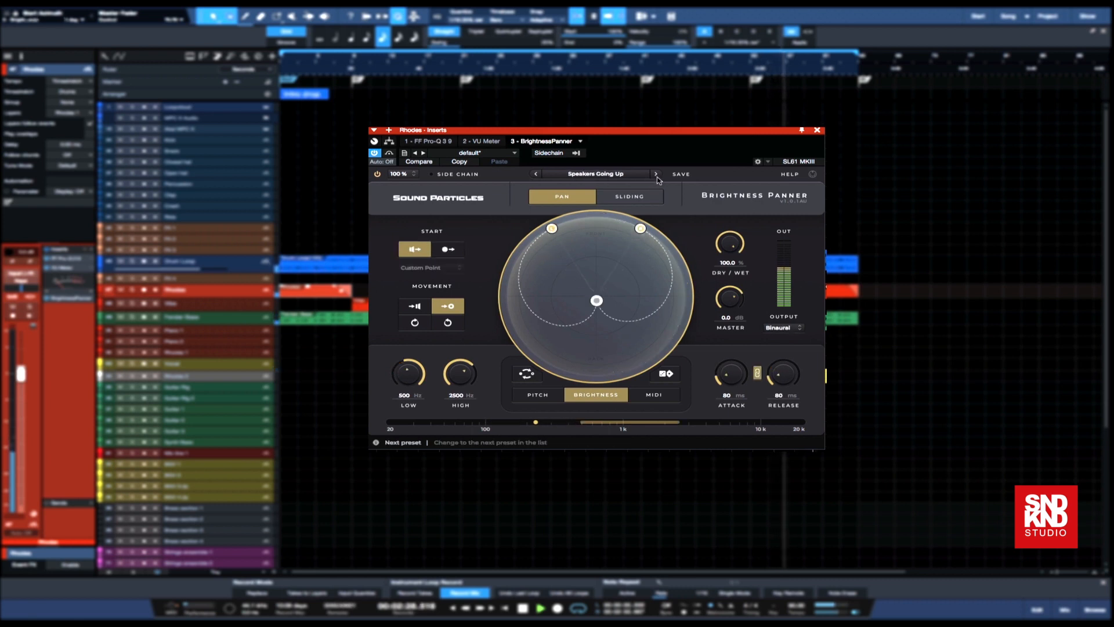
{"action": "left_click", "coordinate": [656, 174]}
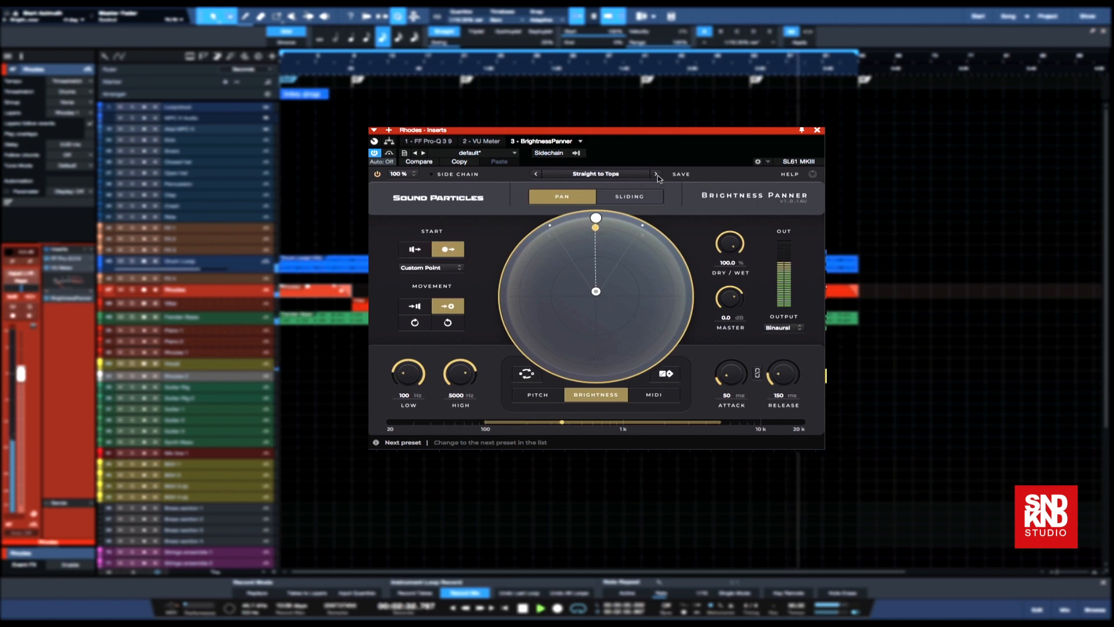
{"action": "left_click", "coordinate": [657, 174]}
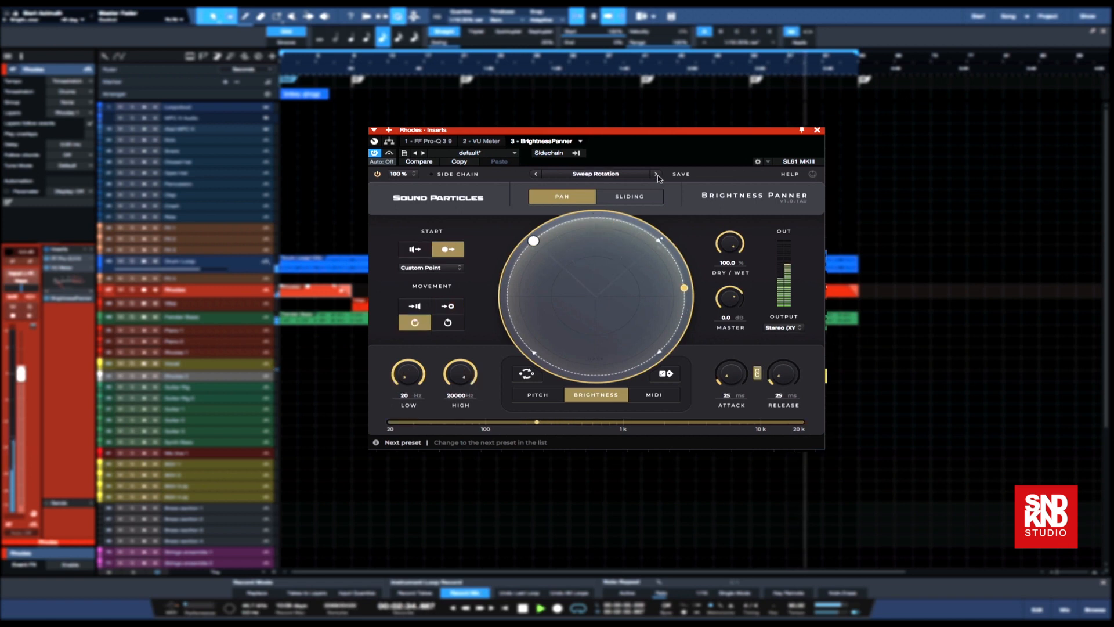
{"action": "left_click", "coordinate": [656, 174]}
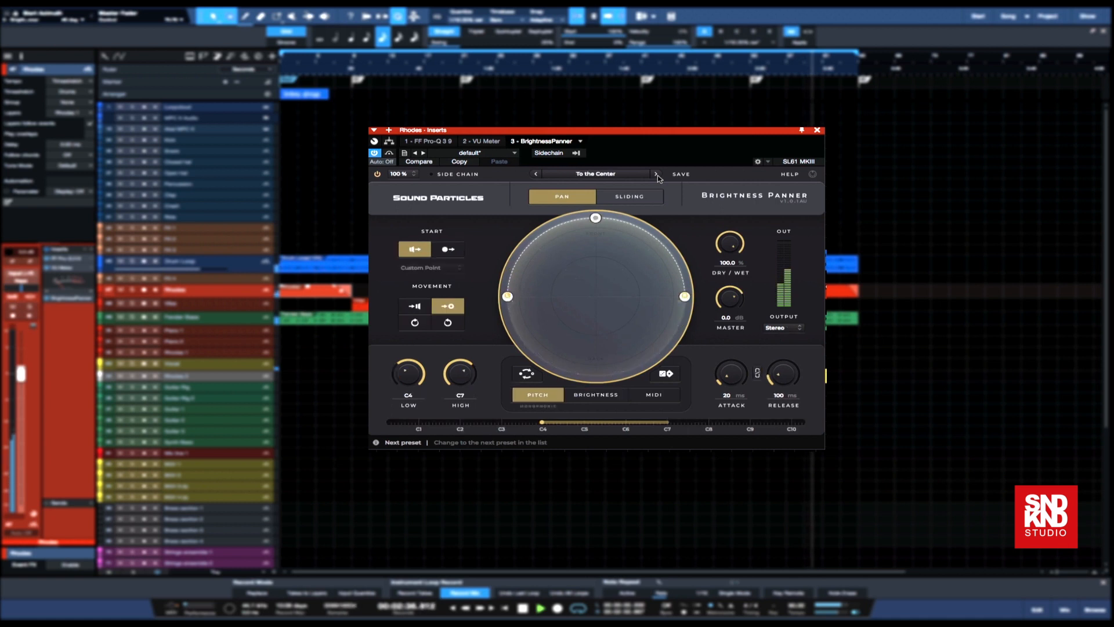
{"action": "left_click", "coordinate": [656, 174]}
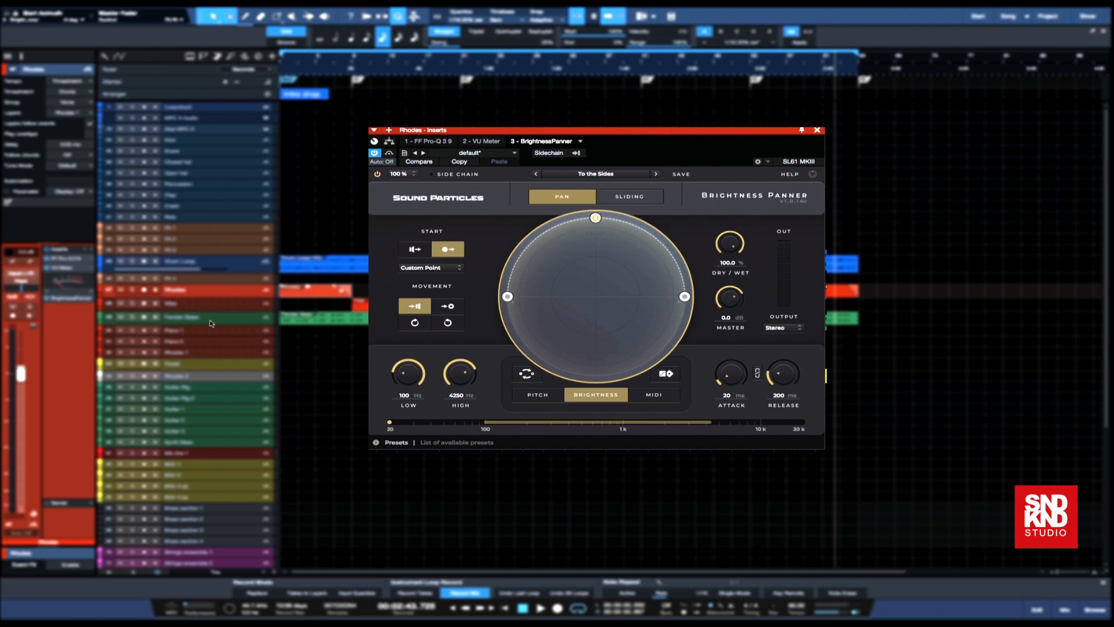
- Resume playback with the Wah-wah Effect preset on the Rhodes panner and move its path end point to the sphere's lower centre
{"action": "key", "text": "space"}
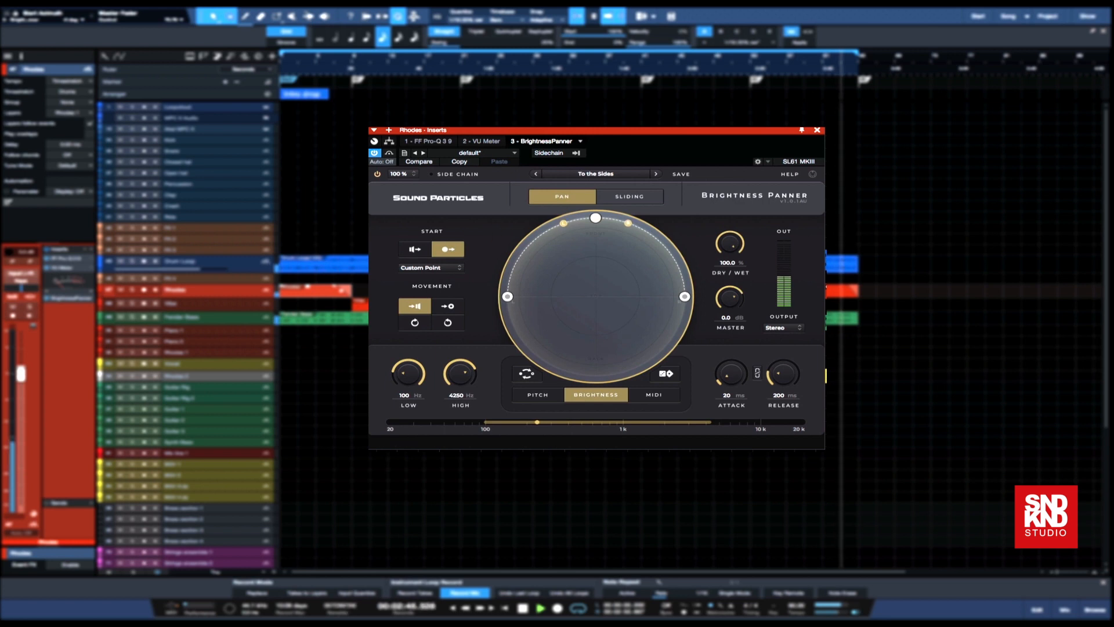
{"action": "left_click", "coordinate": [656, 174]}
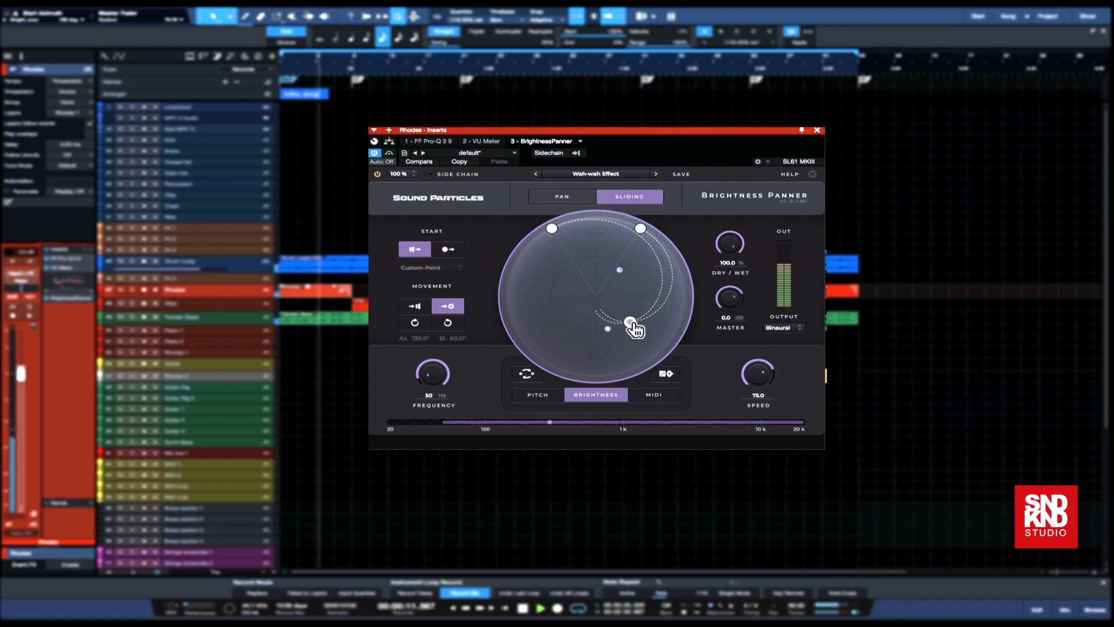
{"action": "left_click_drag", "start_coordinate": [634, 325], "coordinate": [605, 343]}
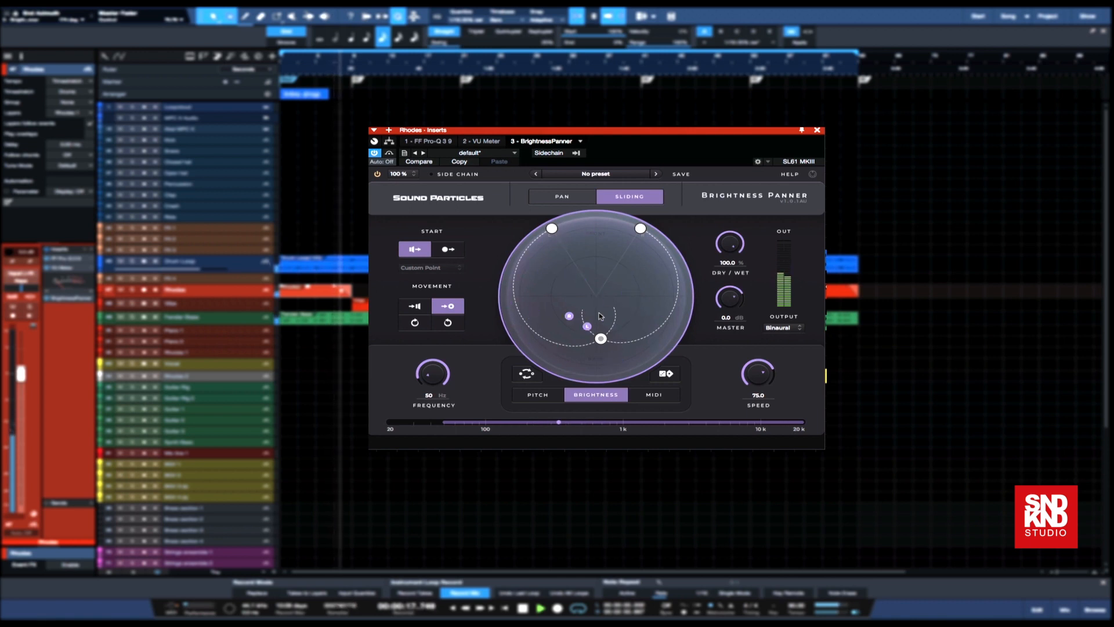
- Apply the Speakers Going Up preset to the Vibe panner and set its brightness range to 90 Hz low and 3512 Hz high
{"action": "left_click", "coordinate": [244, 302]}
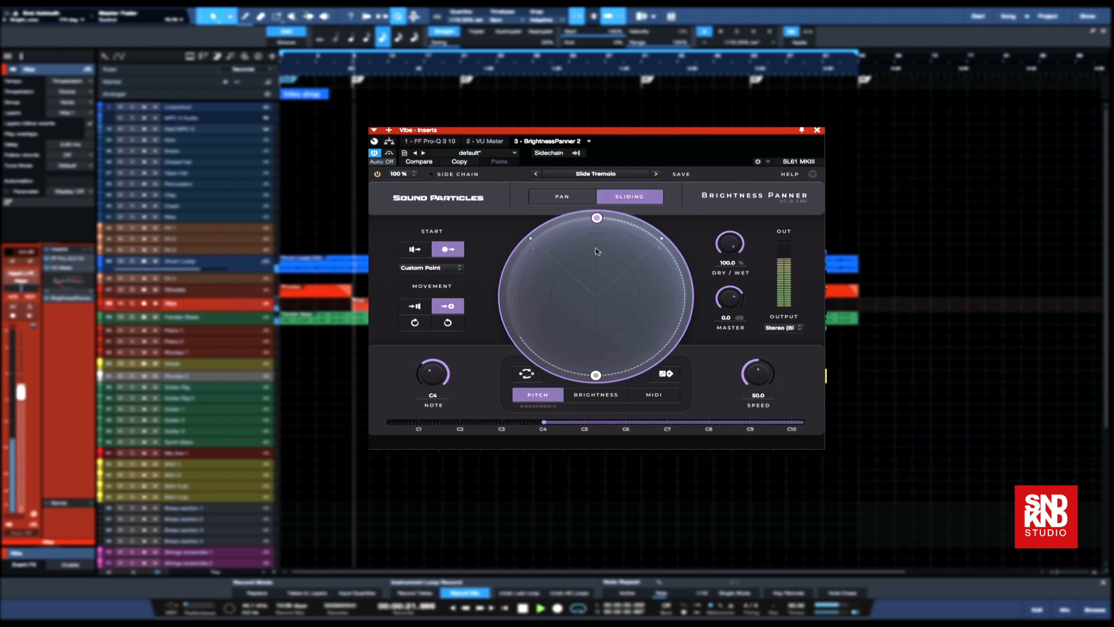
{"action": "left_click", "coordinate": [656, 174]}
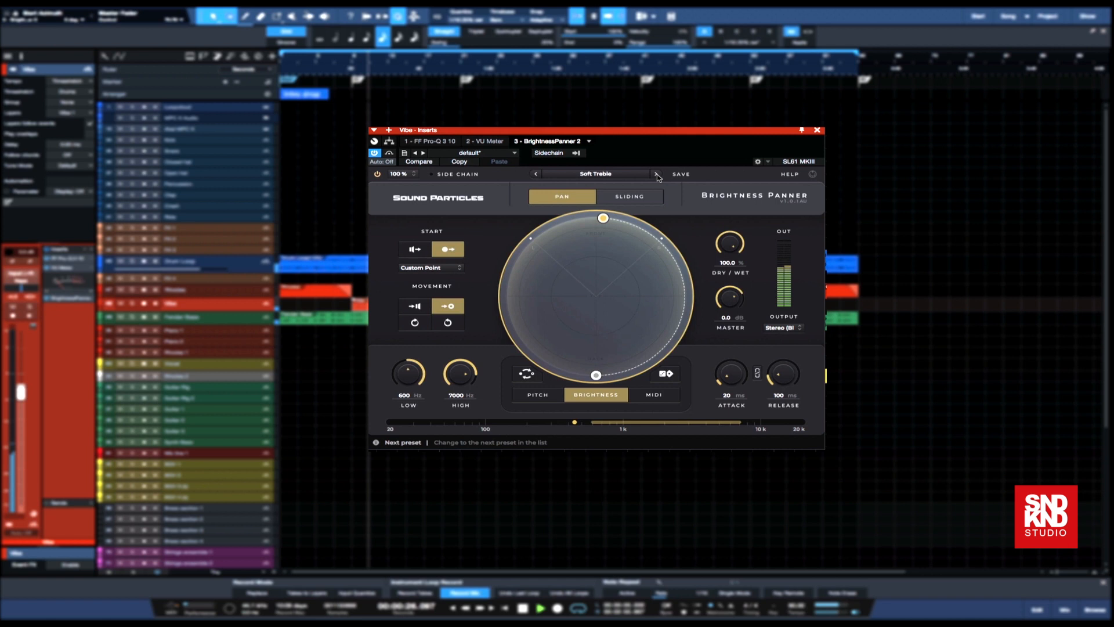
{"action": "left_click", "coordinate": [656, 174]}
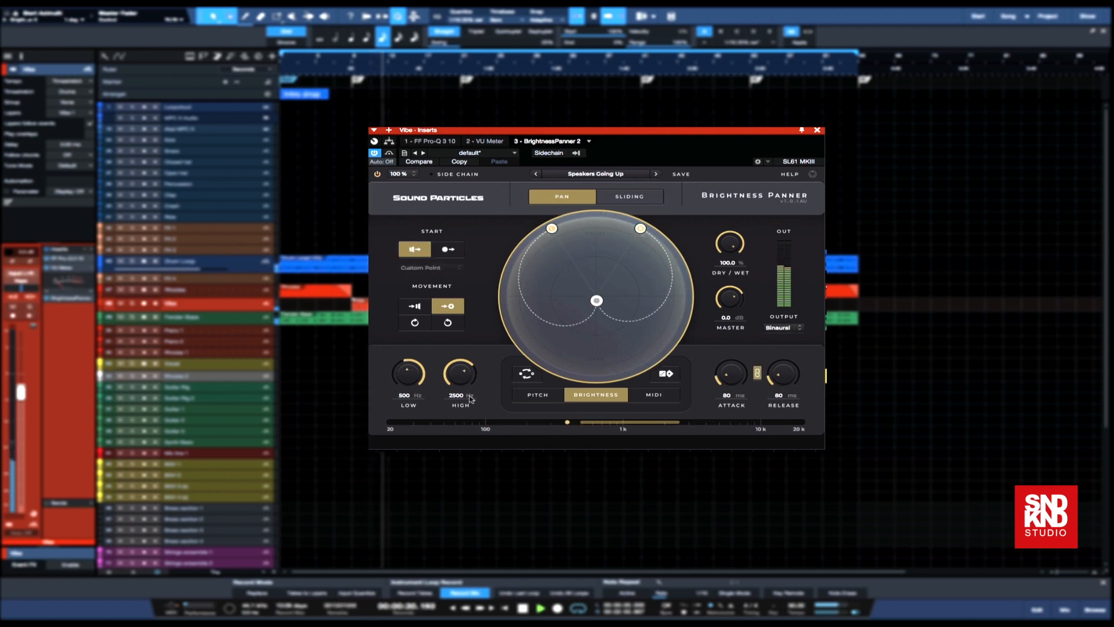
{"action": "left_click_drag", "start_coordinate": [406, 367], "coordinate": [399, 389]}
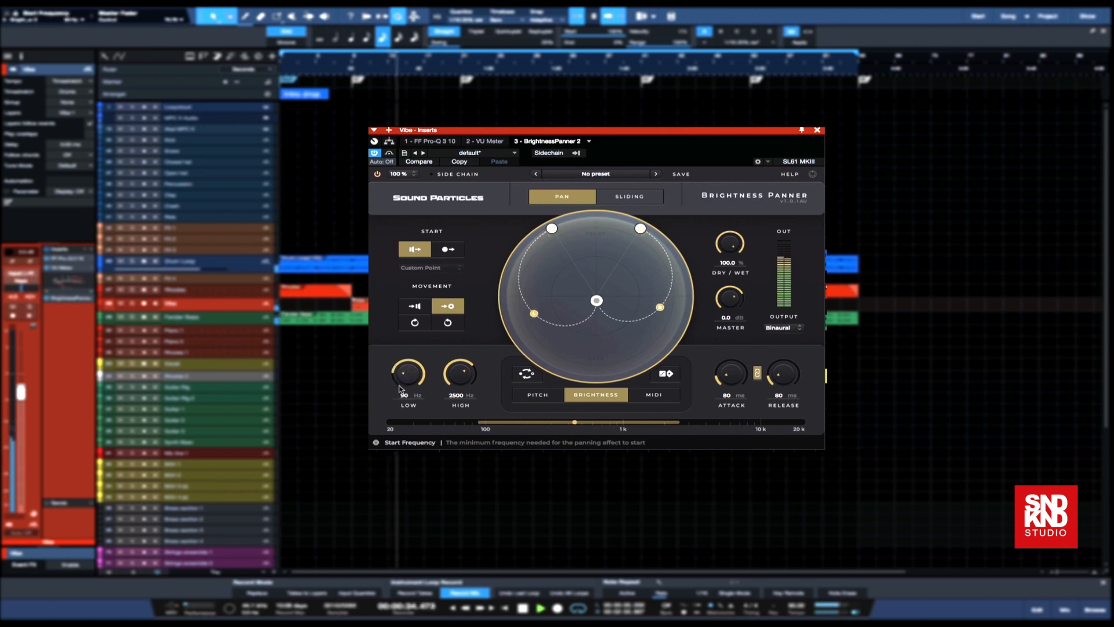
{"action": "left_click_drag", "start_coordinate": [459, 380], "coordinate": [459, 378]}
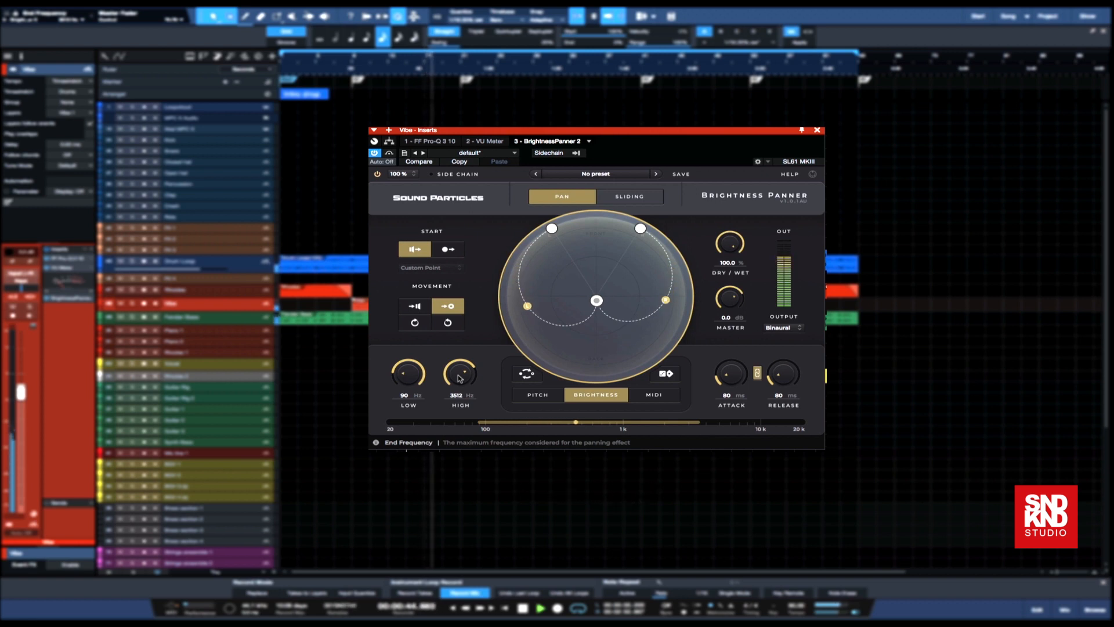
- Set the output format of both the Vibe and Rhodes panners to Stereo during playback, and stop playback
{"action": "left_click", "coordinate": [783, 329]}
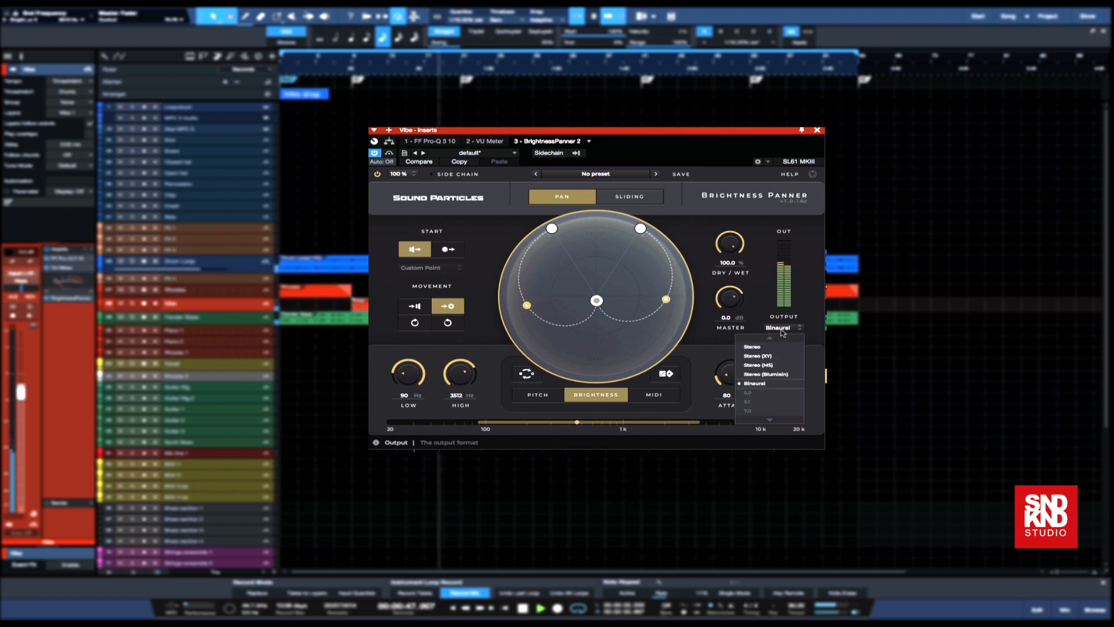
{"action": "left_click", "coordinate": [766, 348]}
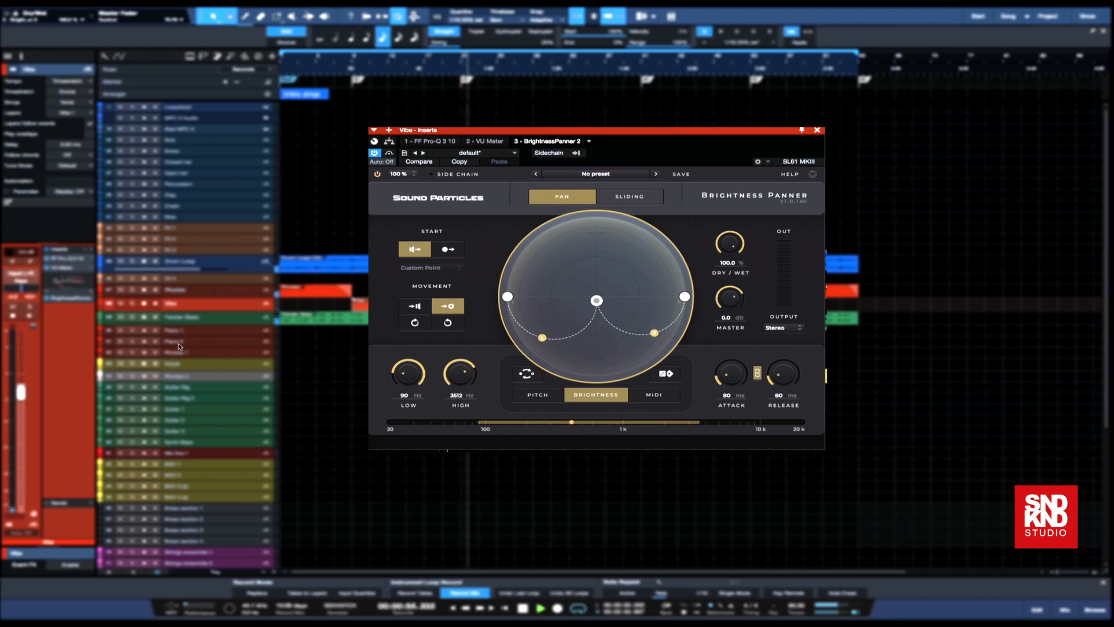
{"action": "left_click", "coordinate": [209, 291]}
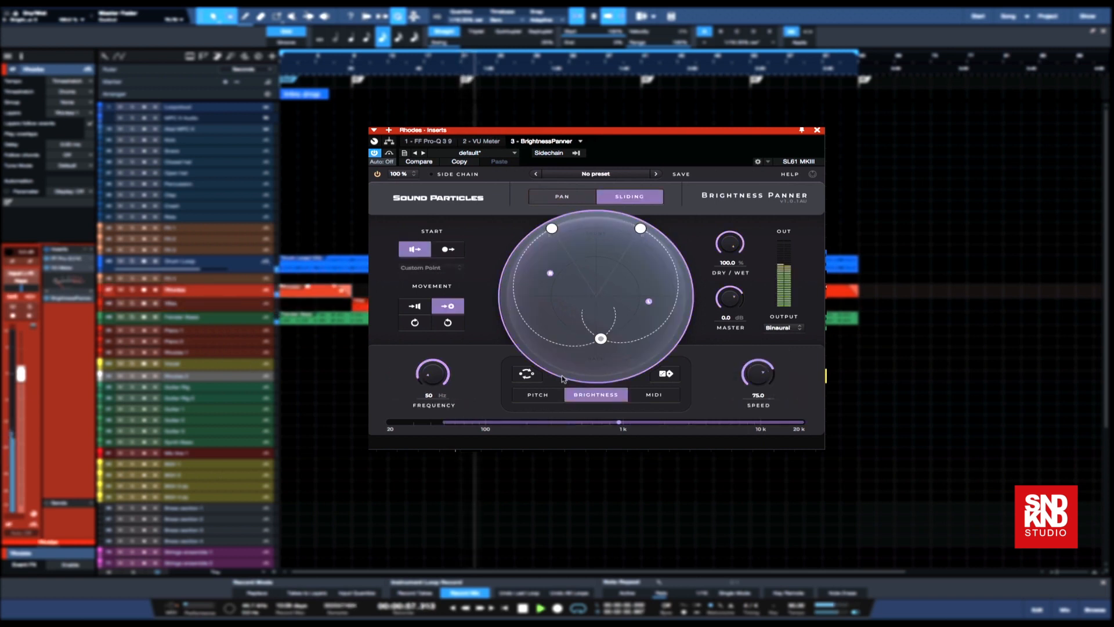
{"action": "left_click", "coordinate": [772, 328]}
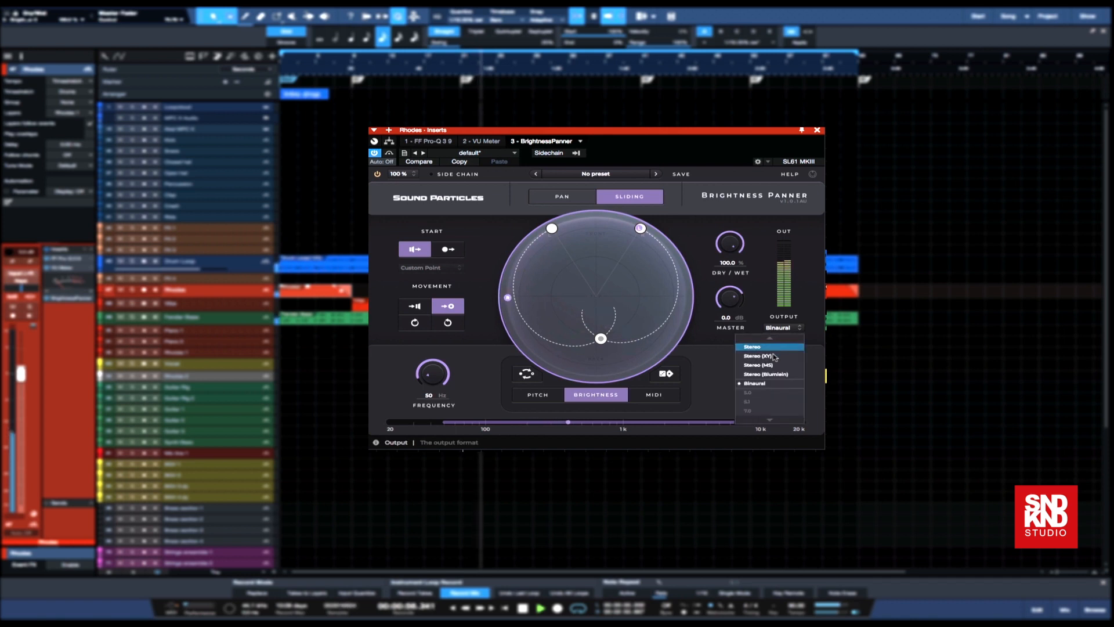
{"action": "left_click", "coordinate": [770, 347]}
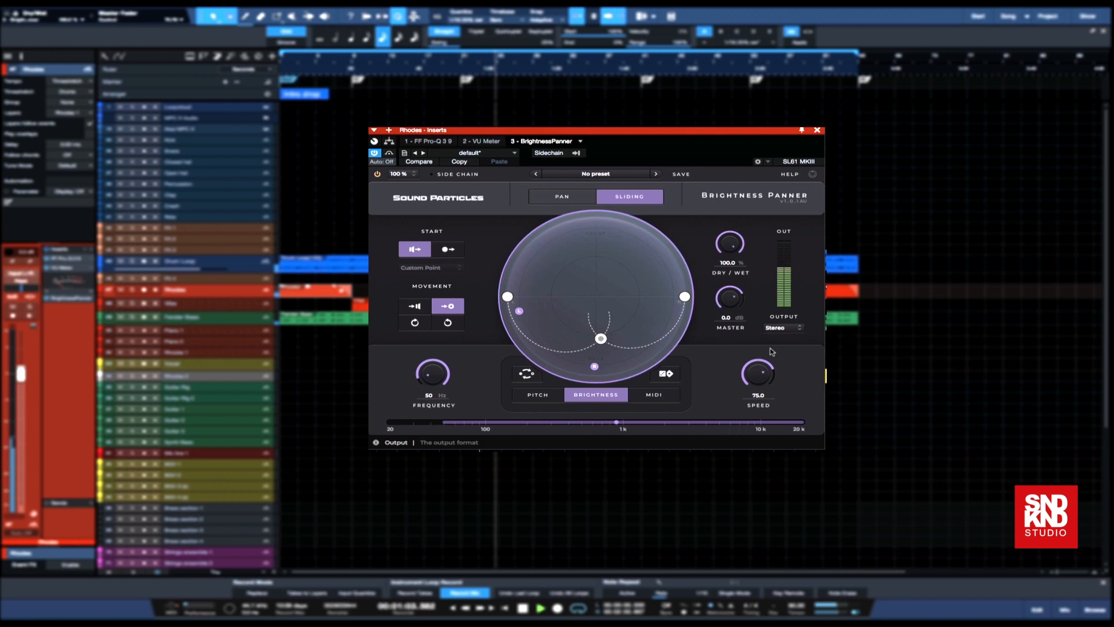
{"action": "key", "text": "space"}
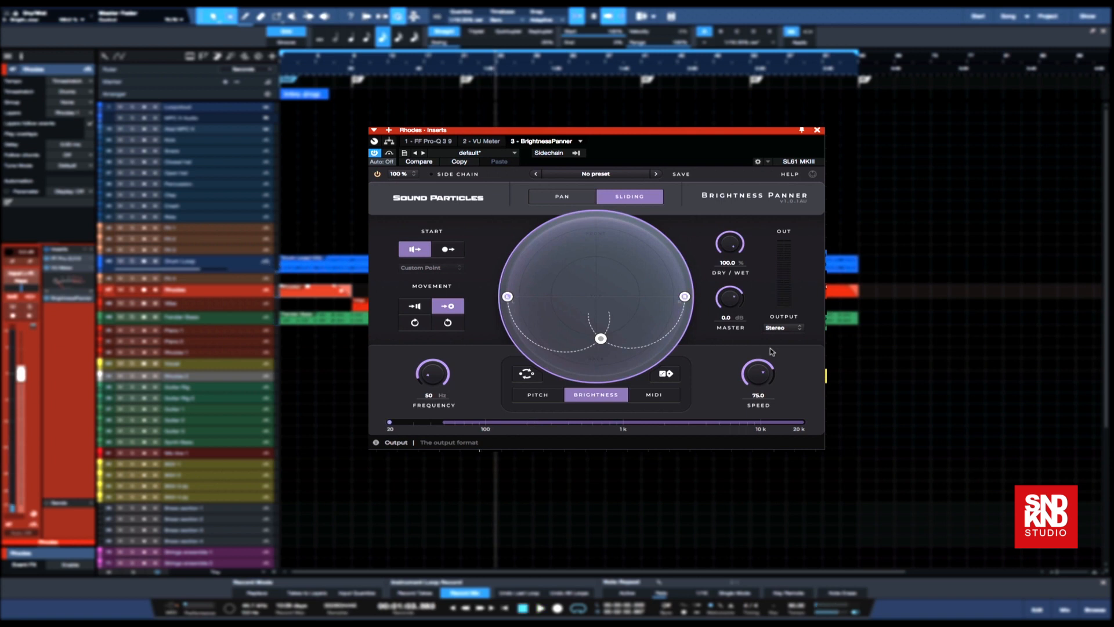